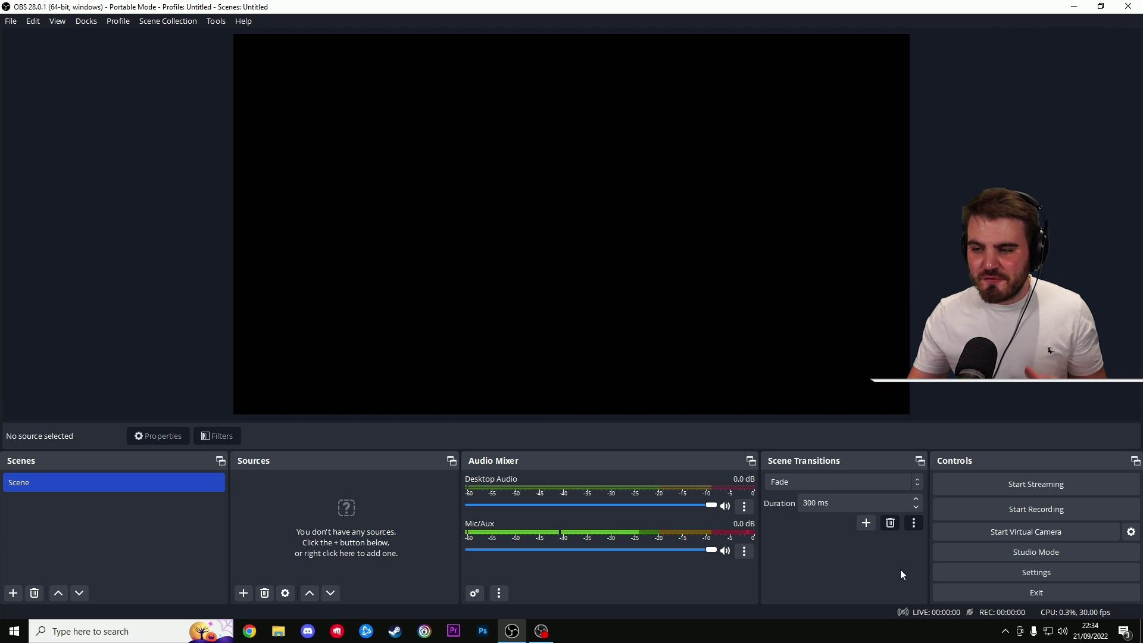
# Open OBS Settings, keep the Yami (Default) theme, and go through Stream to the Output page
pyautogui.click(1035, 577)
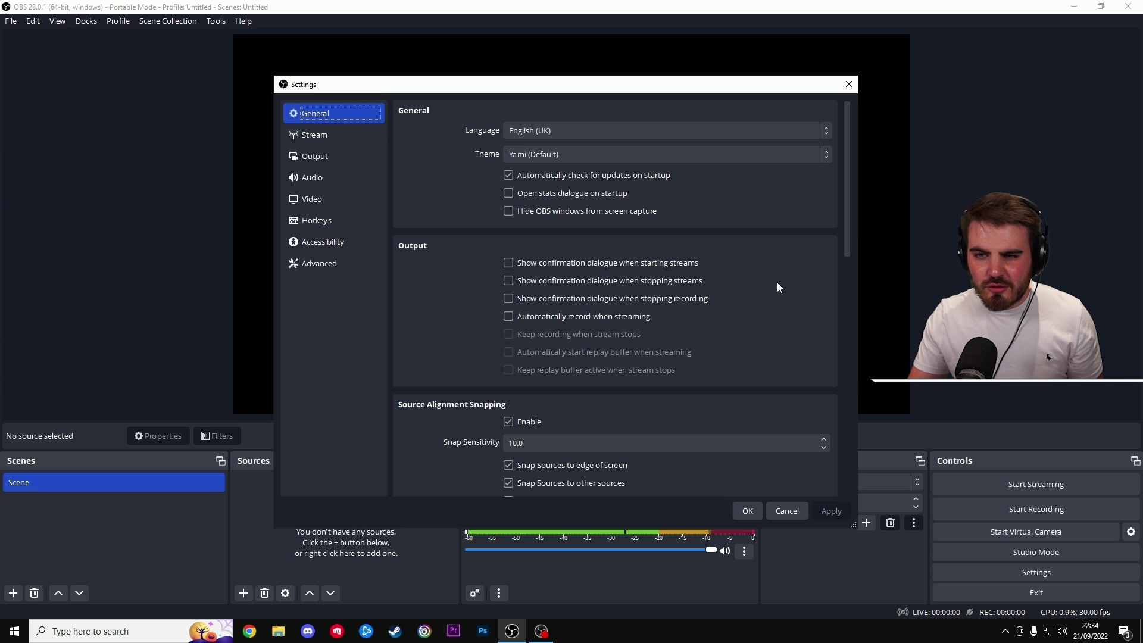
pyautogui.moveTo(847, 226); pyautogui.dragTo(823, 178)
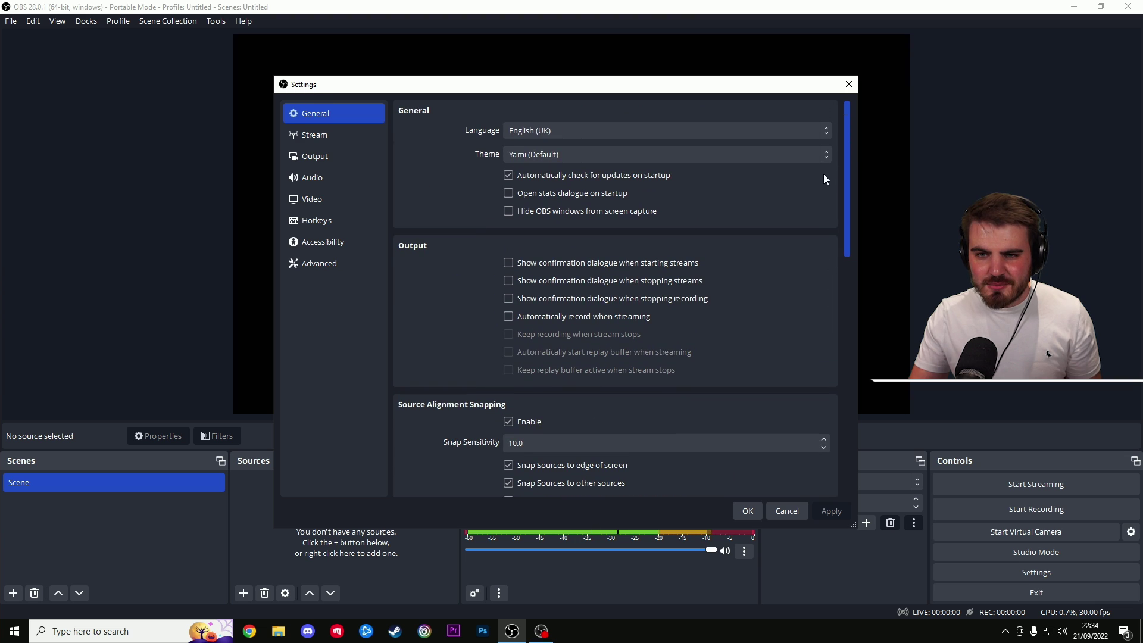
pyautogui.click(558, 152)
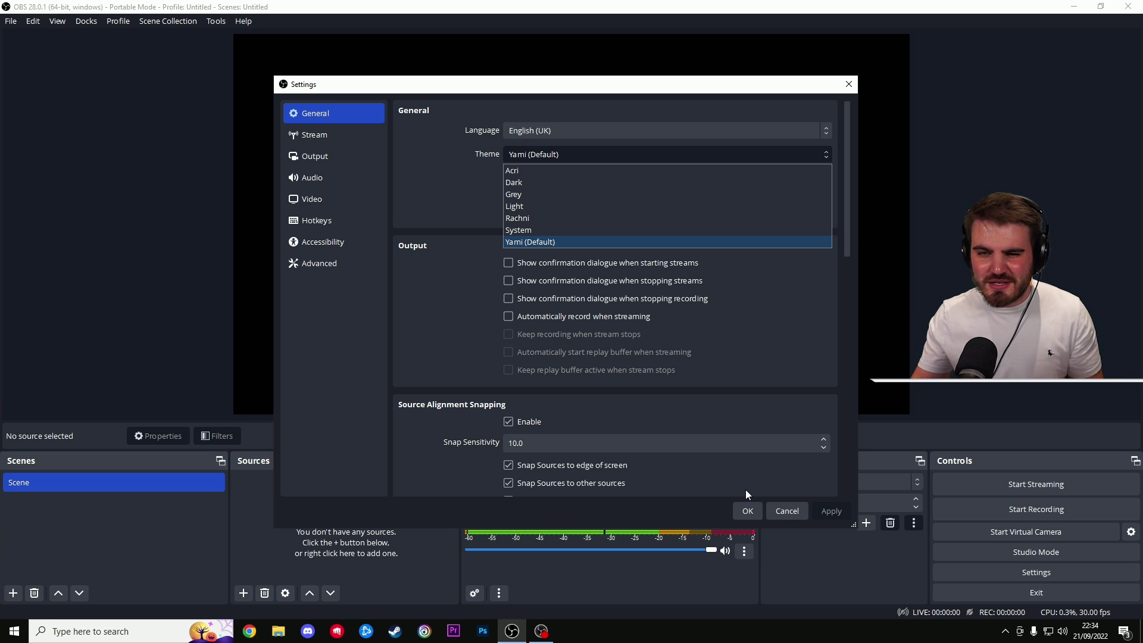
pyautogui.click(545, 159)
pyautogui.click(543, 159)
pyautogui.click(542, 155)
pyautogui.click(307, 138)
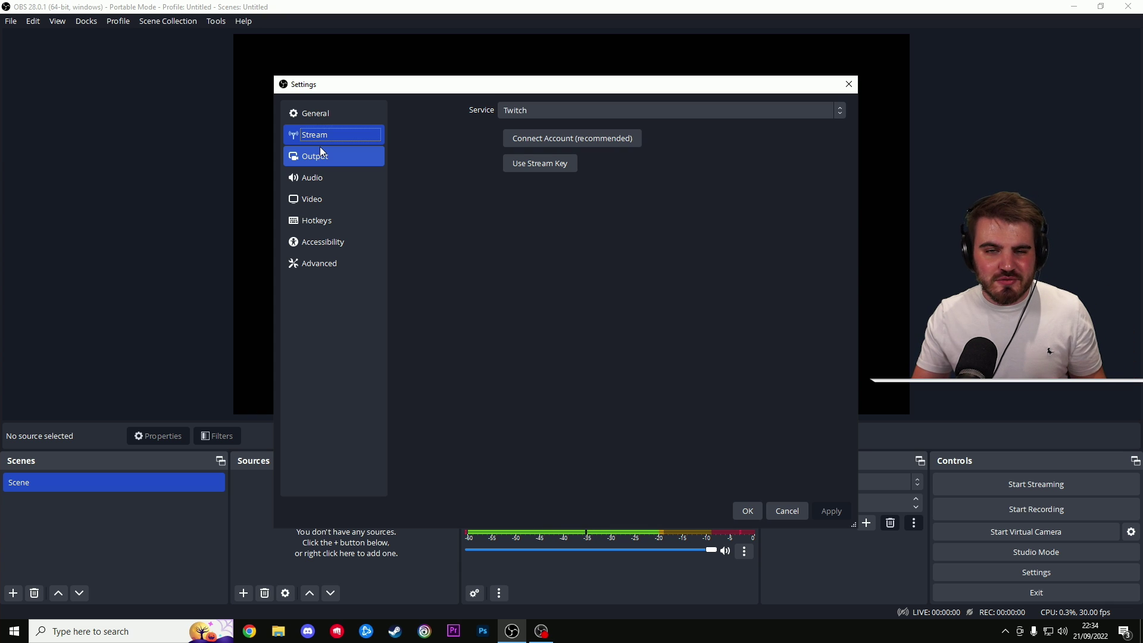
pyautogui.click(326, 157)
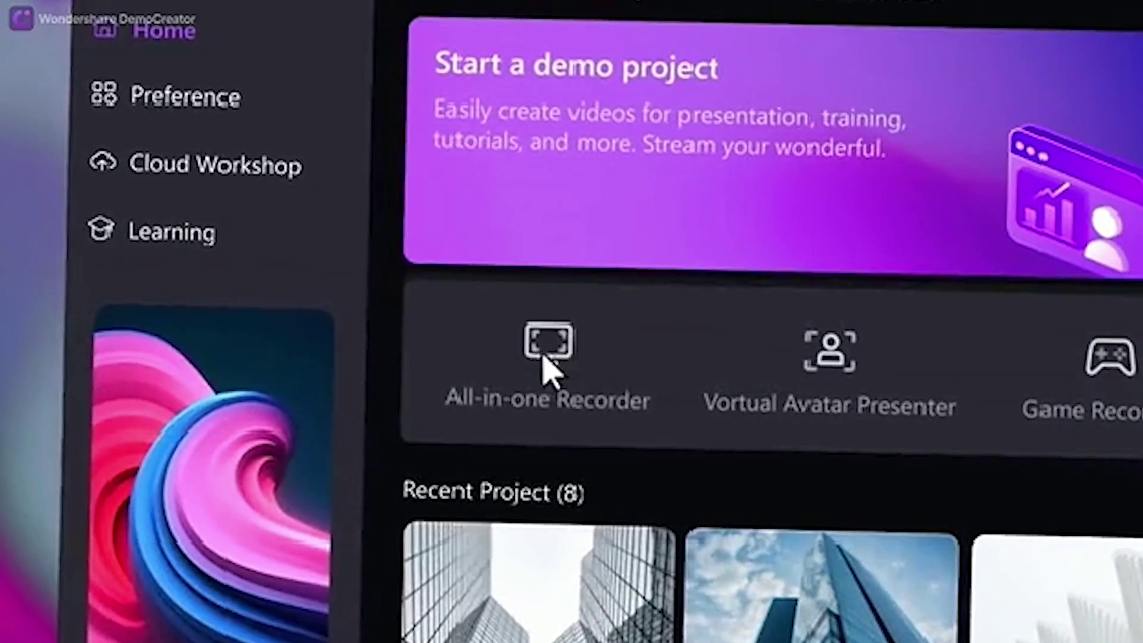
# In the game recorder, turn on the webcam as a circular overlay in the top-right corner
pyautogui.click(545, 357)
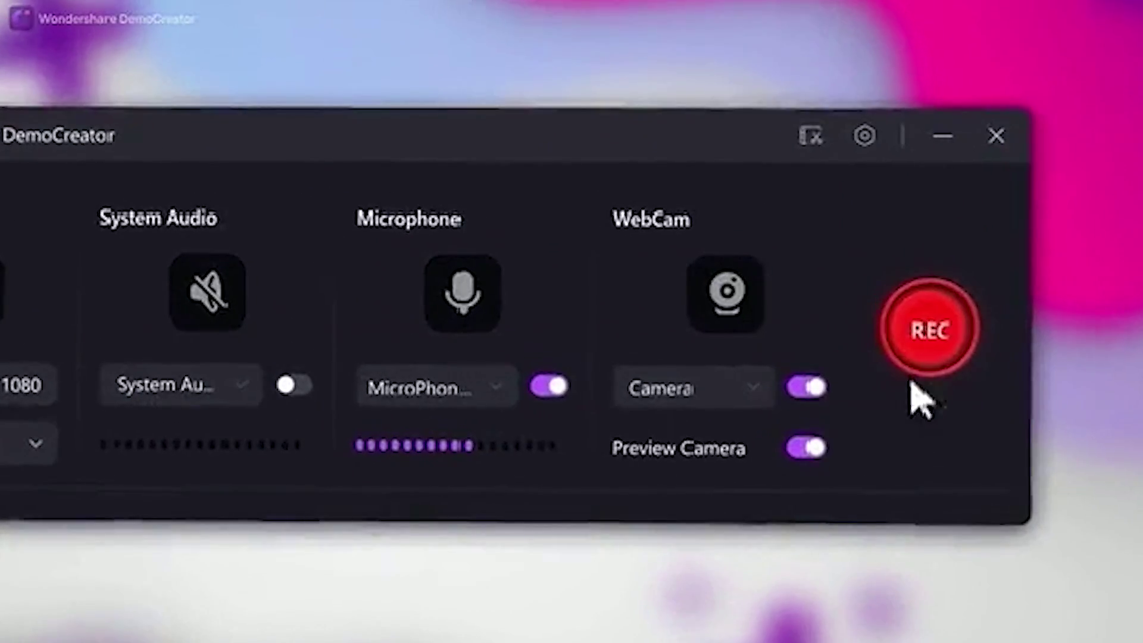
pyautogui.click(872, 332)
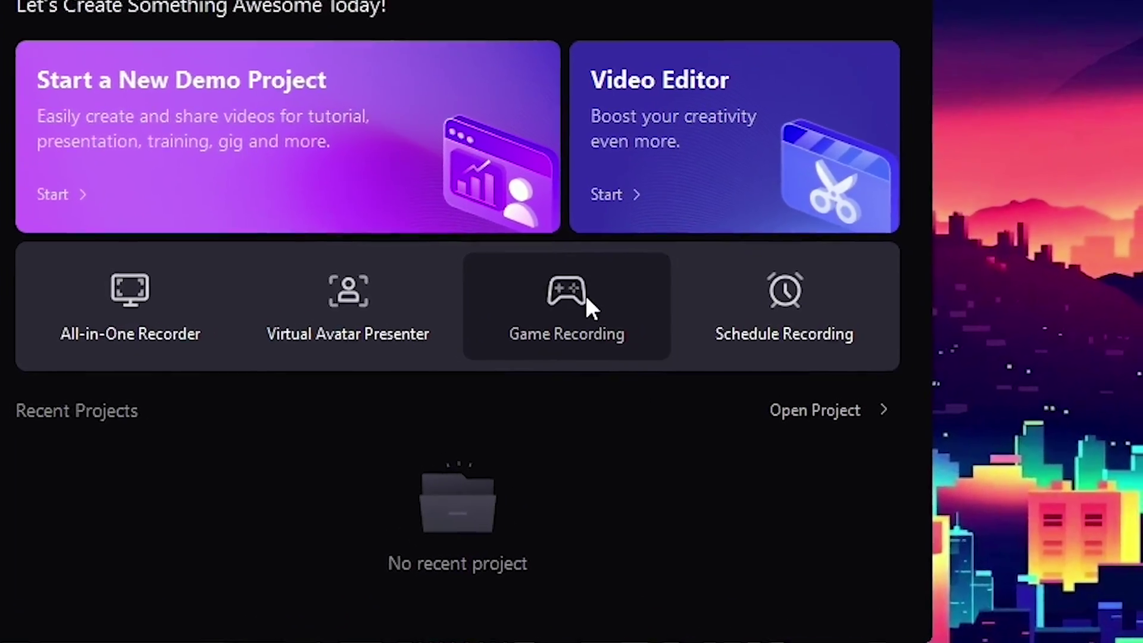
pyautogui.click(655, 313)
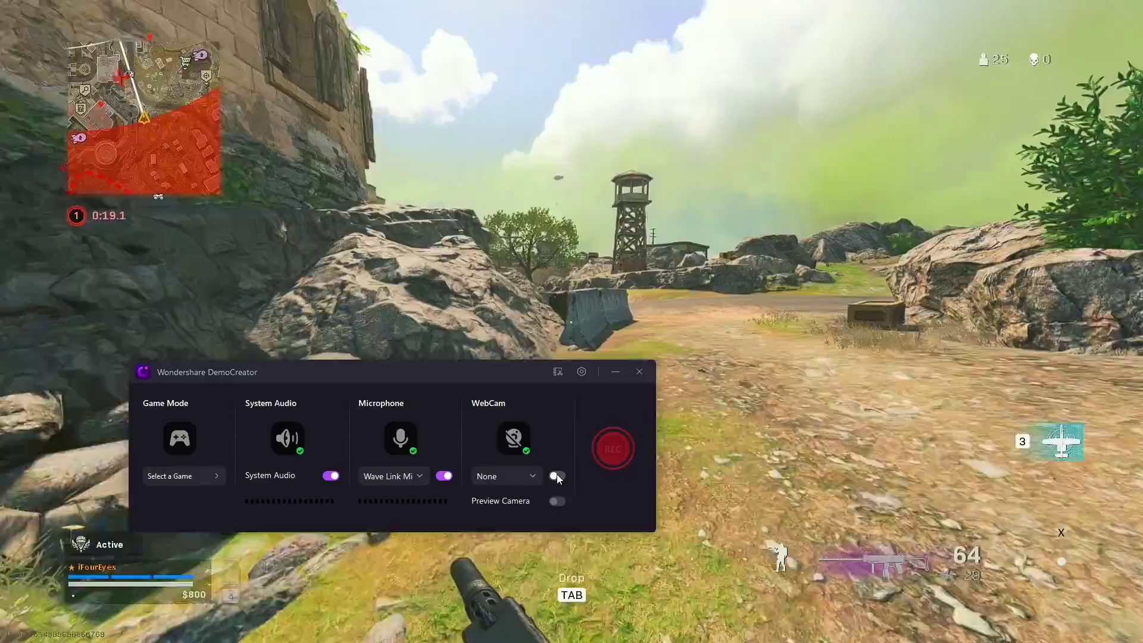
pyautogui.click(556, 475)
pyautogui.moveTo(599, 269); pyautogui.dragTo(786, 119)
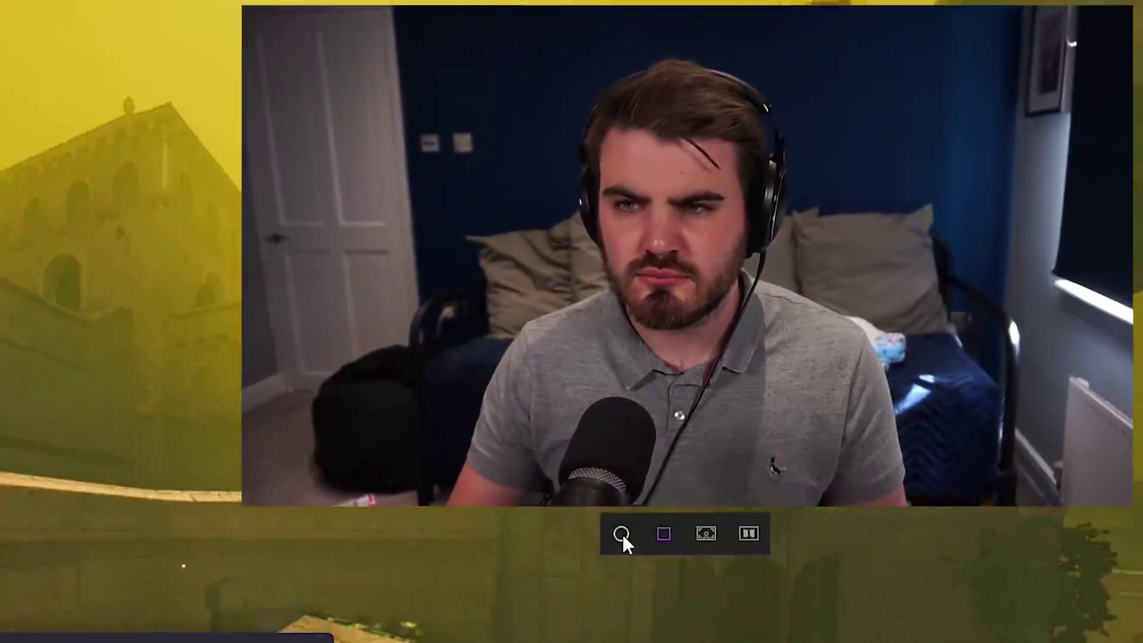
pyautogui.click(855, 260)
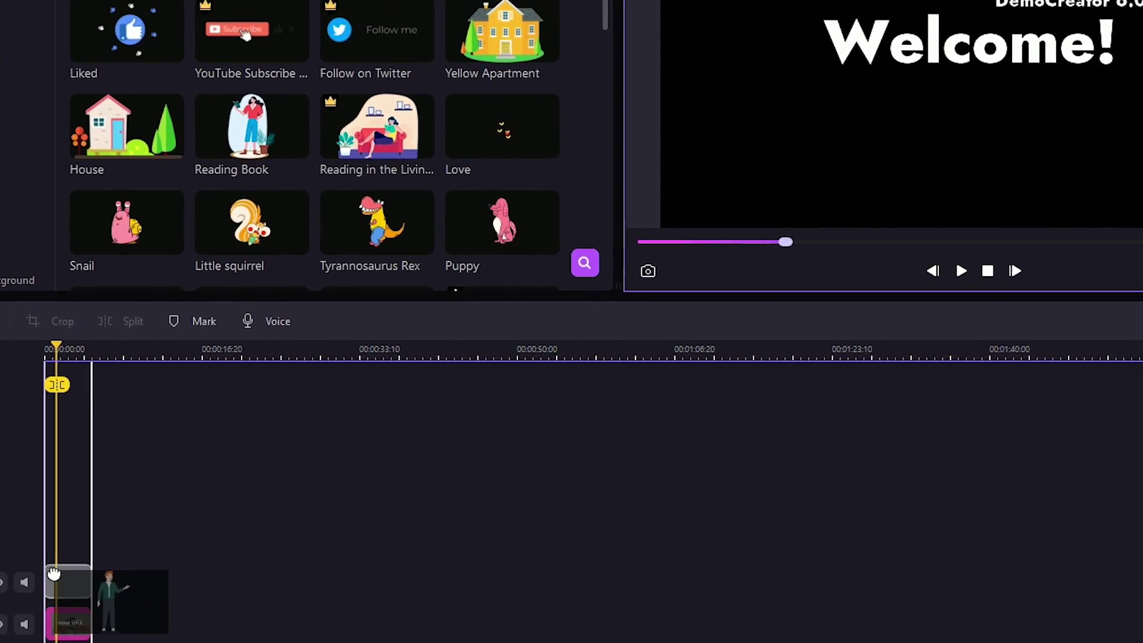
# Add the Speaking Man sticker and move it clear of the Welcome! title
pyautogui.moveTo(53, 572); pyautogui.dragTo(54, 573)
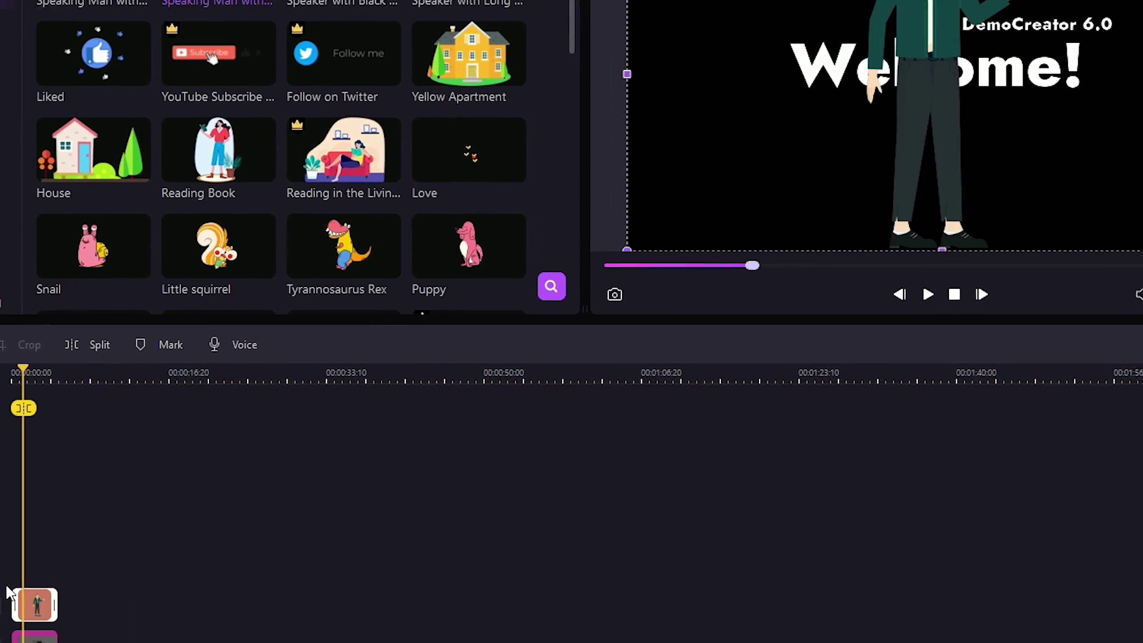
pyautogui.moveTo(765, 153); pyautogui.dragTo(646, 151)
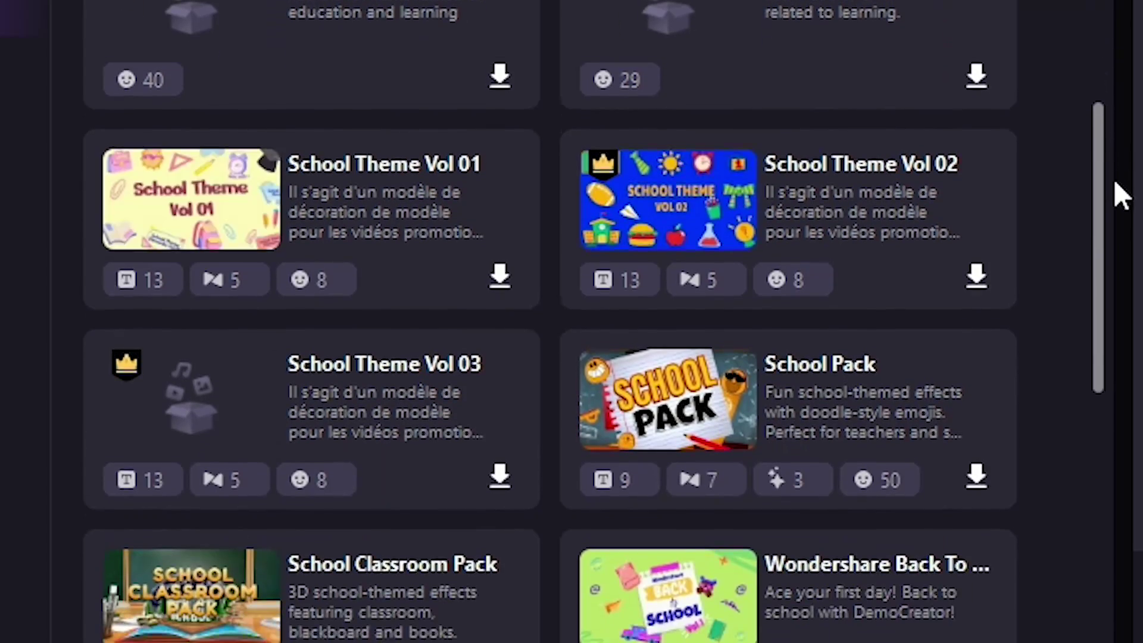
pyautogui.moveTo(1114, 189); pyautogui.dragTo(1121, 388)
pyautogui.scroll(-1, 375, 331)
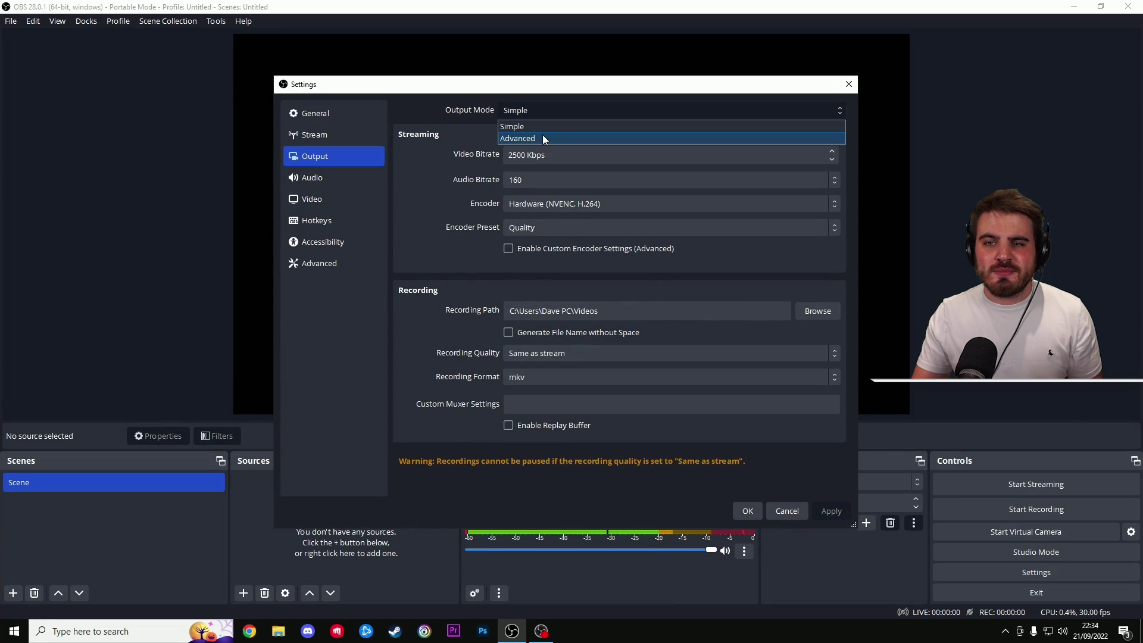
# Set Output Mode to Advanced and keep the Recording type on Standard
pyautogui.click(542, 136)
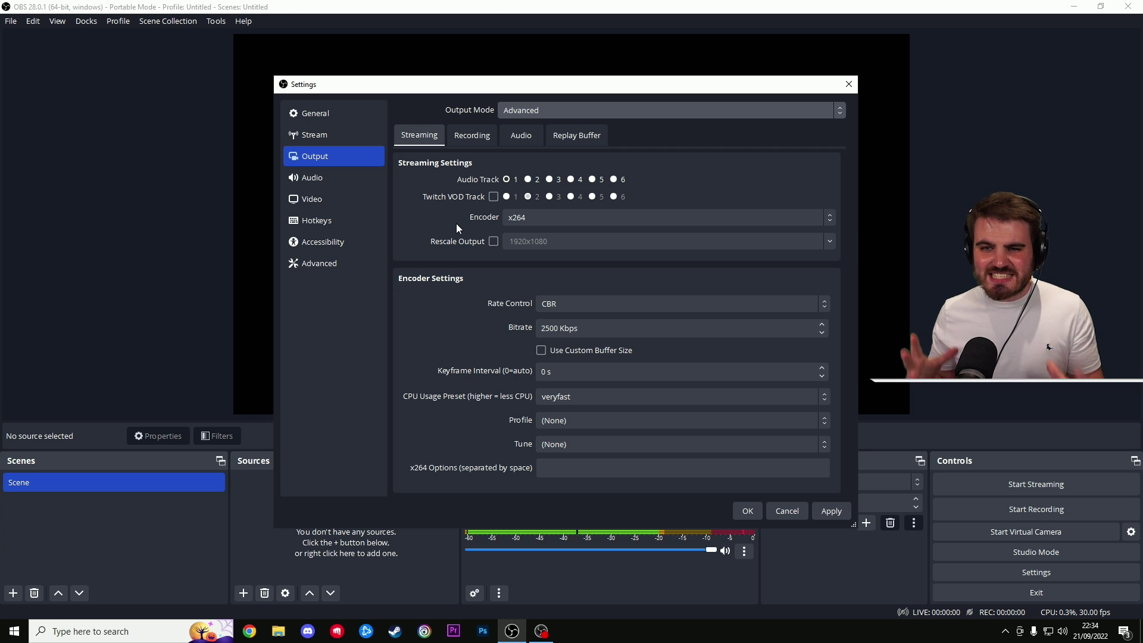
pyautogui.click(475, 134)
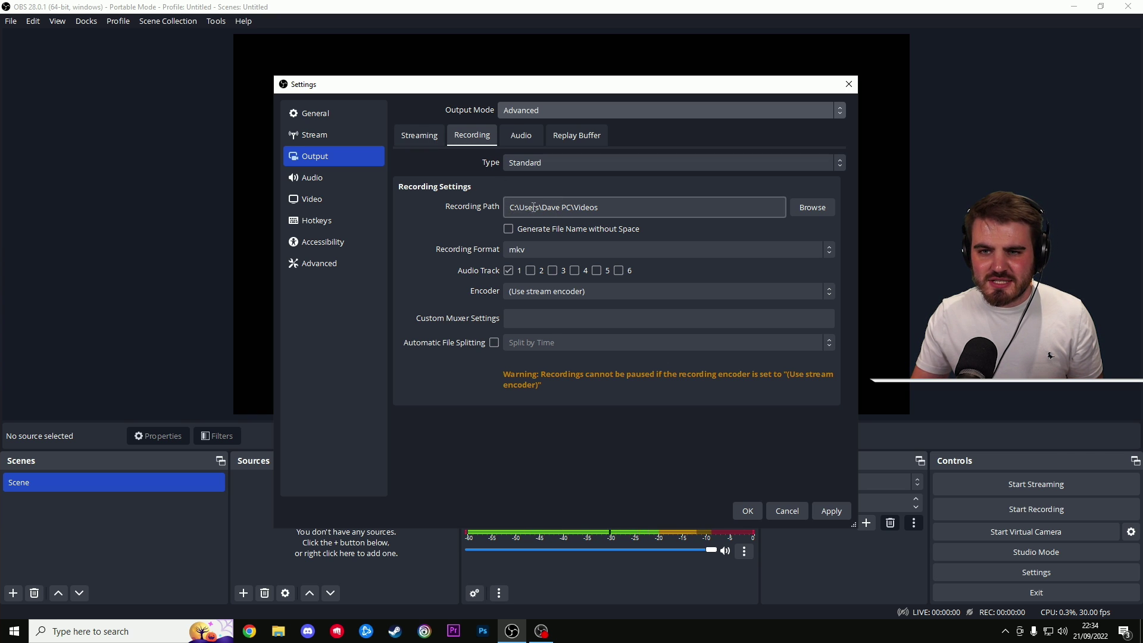
pyautogui.click(552, 163)
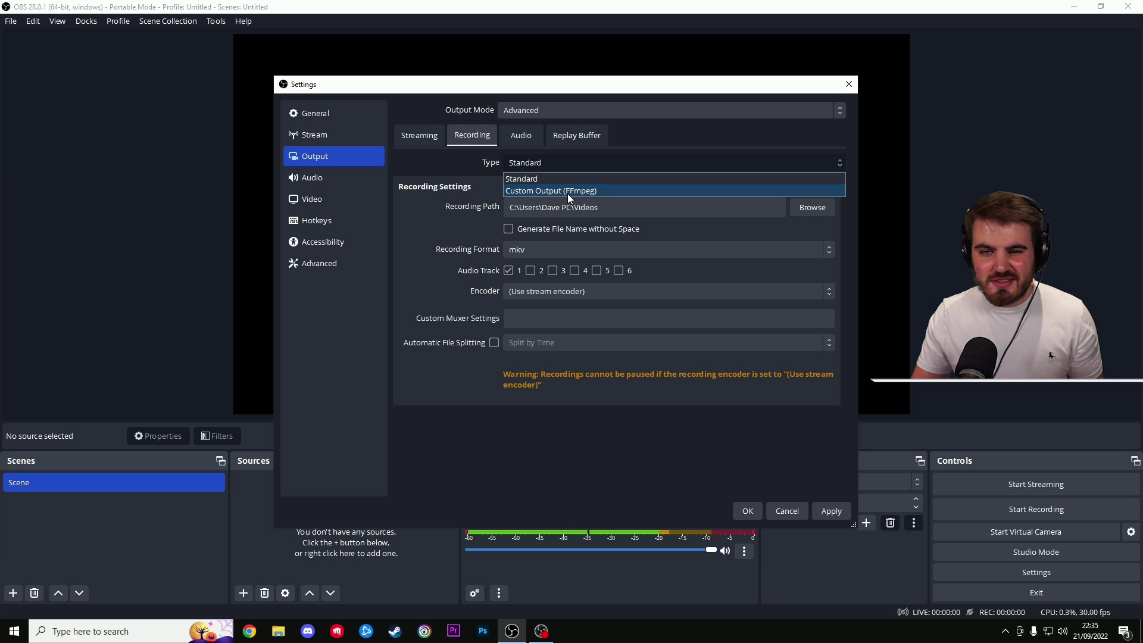
pyautogui.click(552, 171)
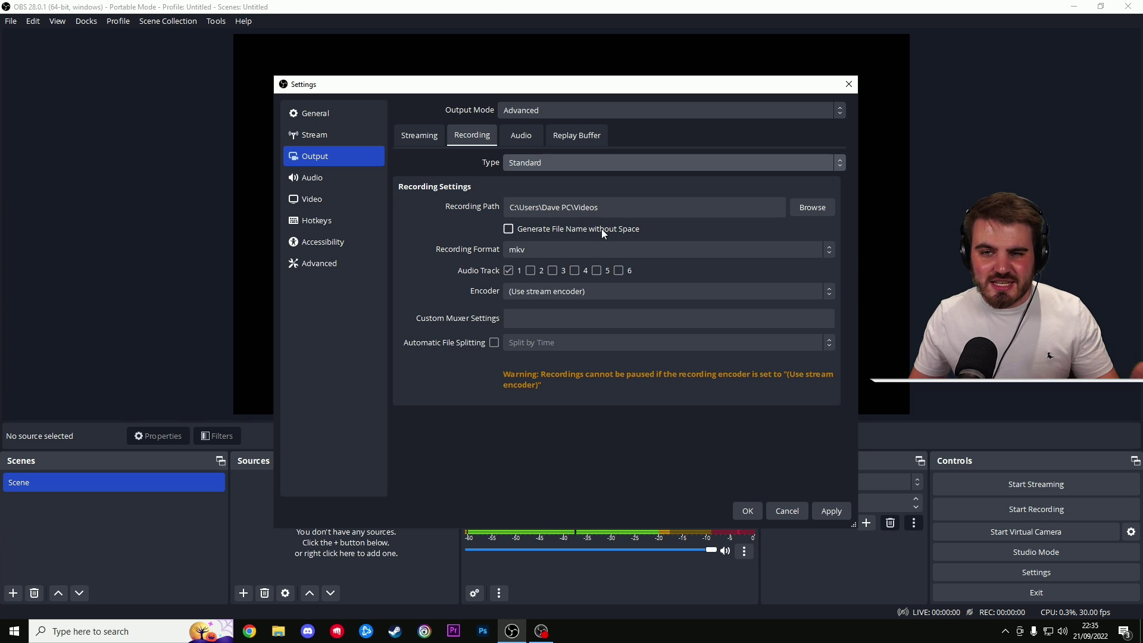
# Keep the mkv recording format and enable audio tracks 2 and 3 alongside track 1
pyautogui.click(519, 251)
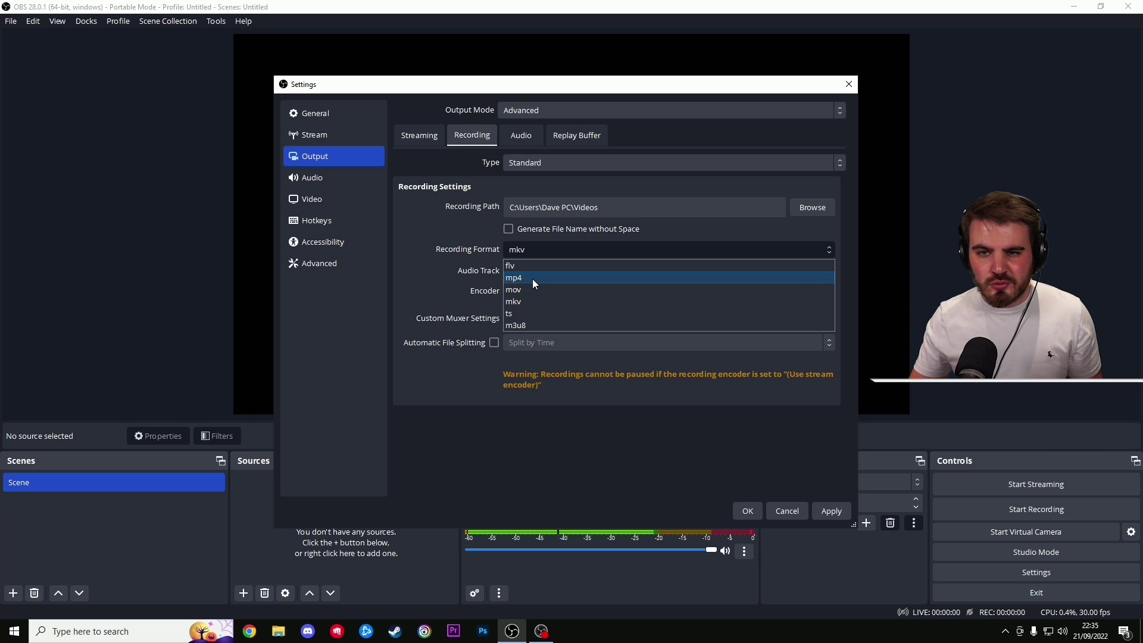
pyautogui.click(522, 300)
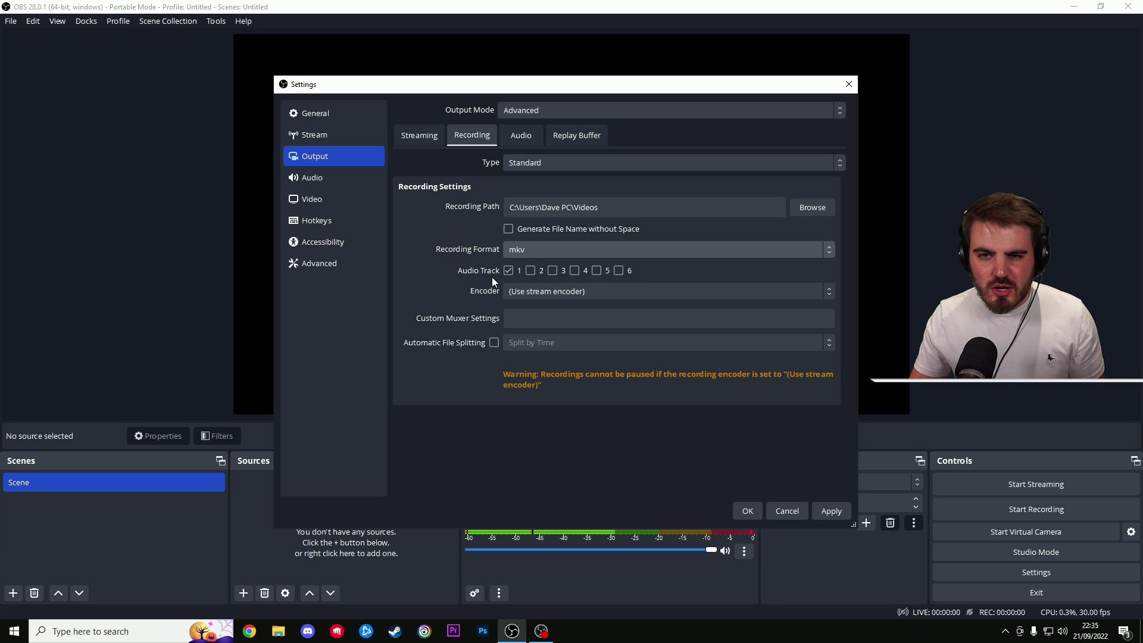
pyautogui.click(532, 270)
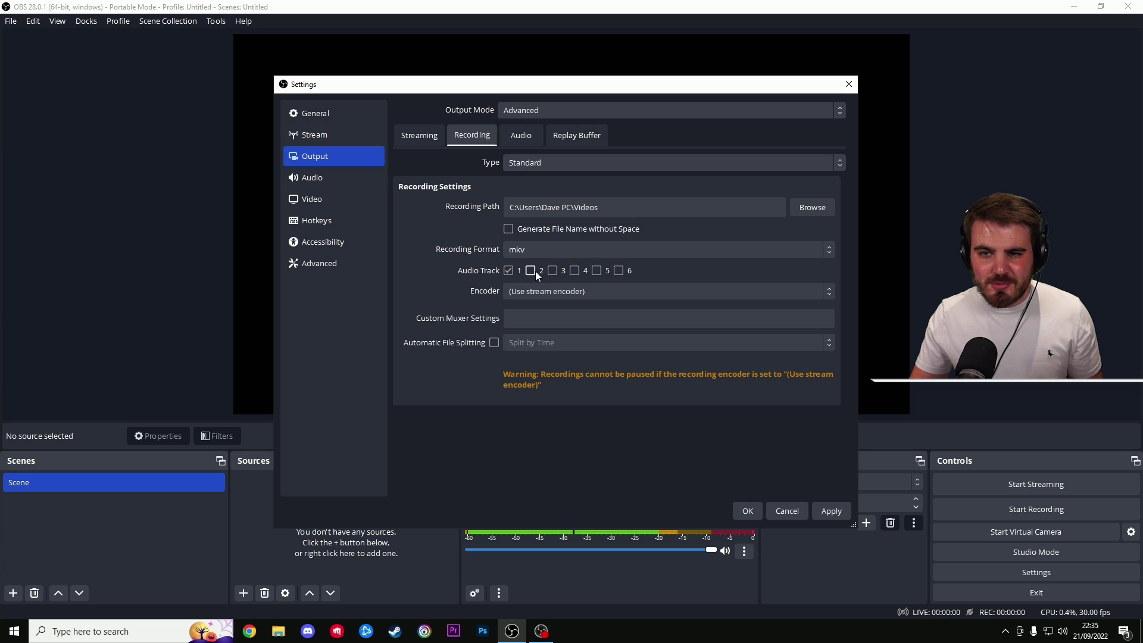
pyautogui.click(551, 270)
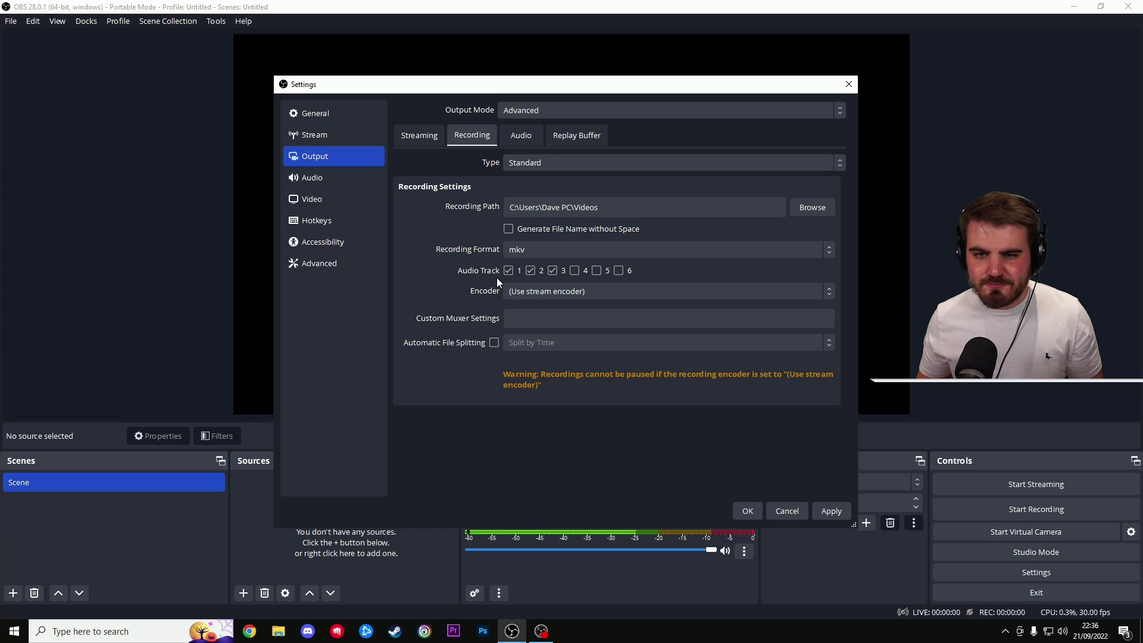
# Choose NVIDIA NVENC H.264 as the recording encoder
pyautogui.click(530, 291)
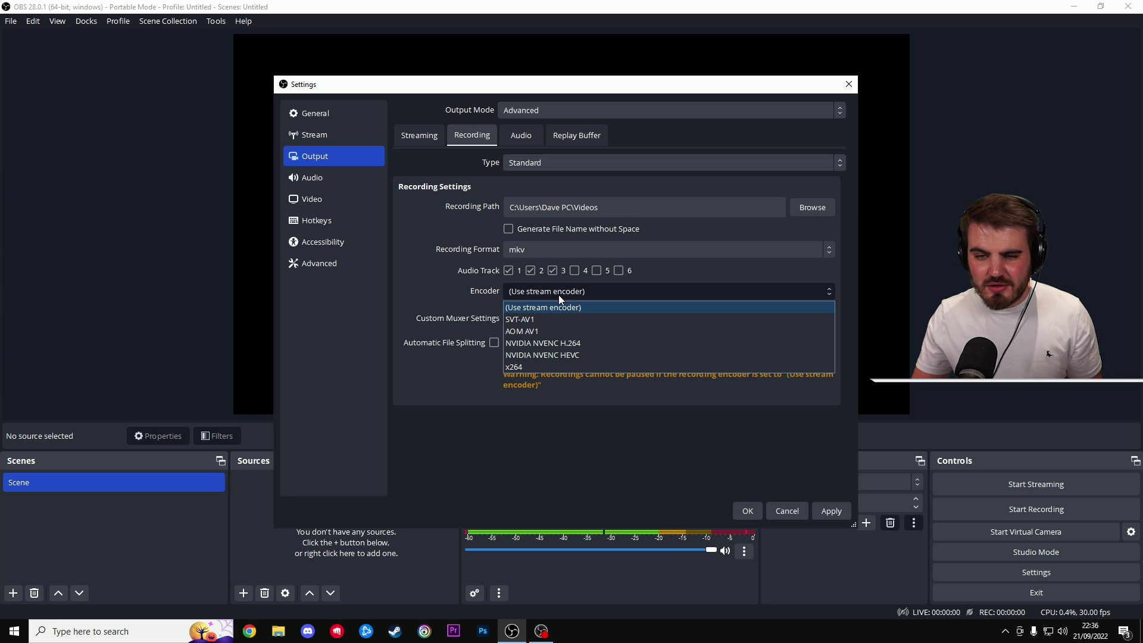
pyautogui.click(556, 345)
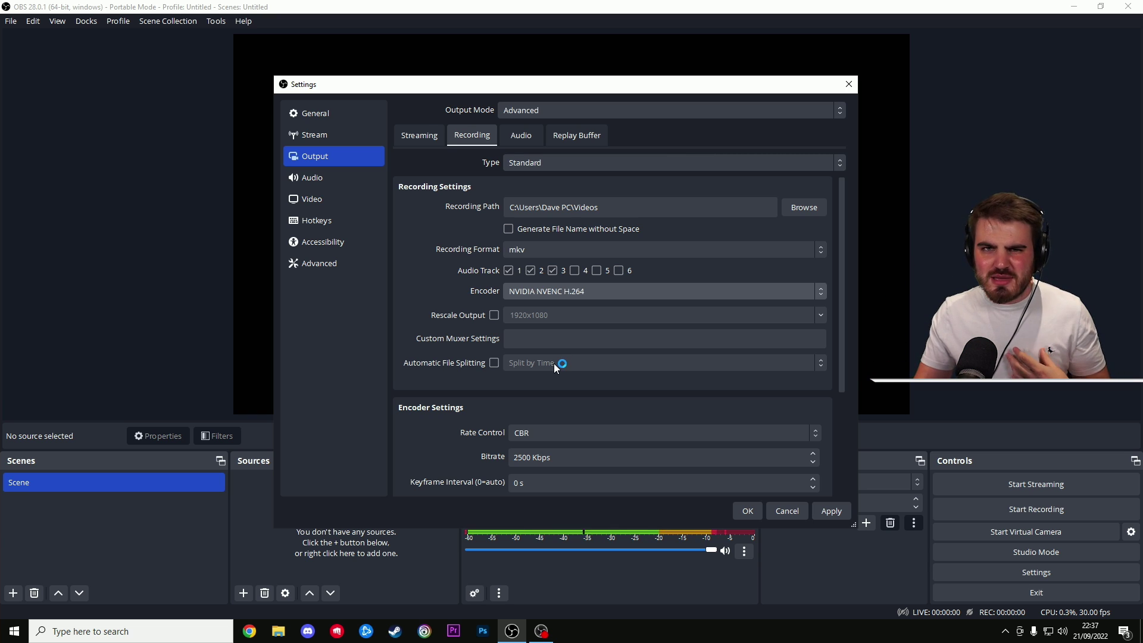
pyautogui.scroll(-4, 508, 395)
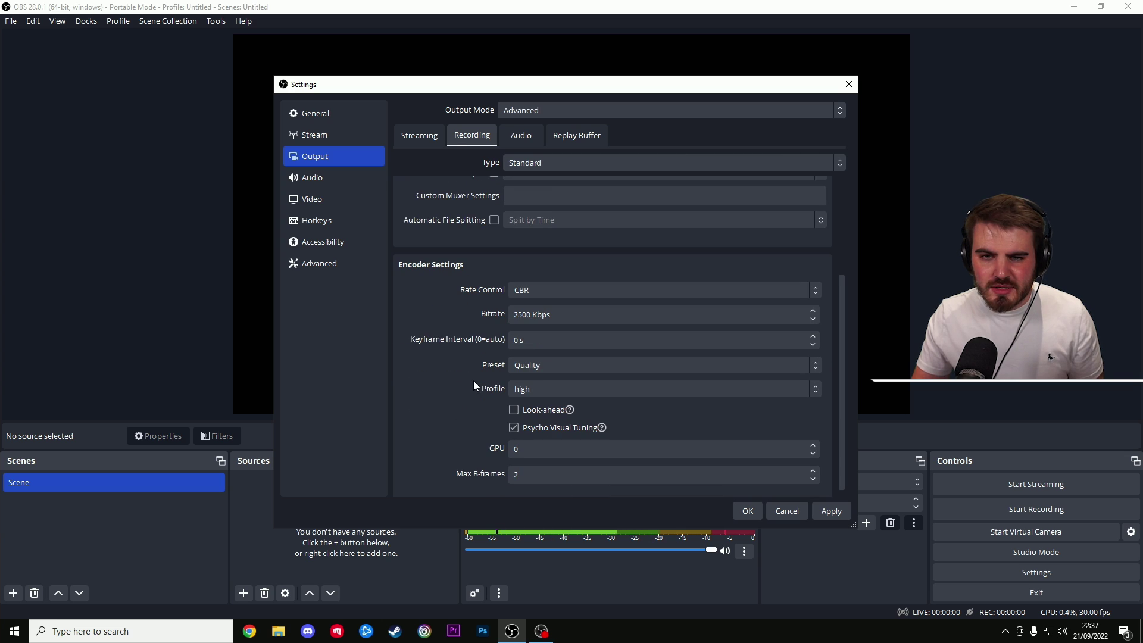
pyautogui.scroll(-1, 457, 305)
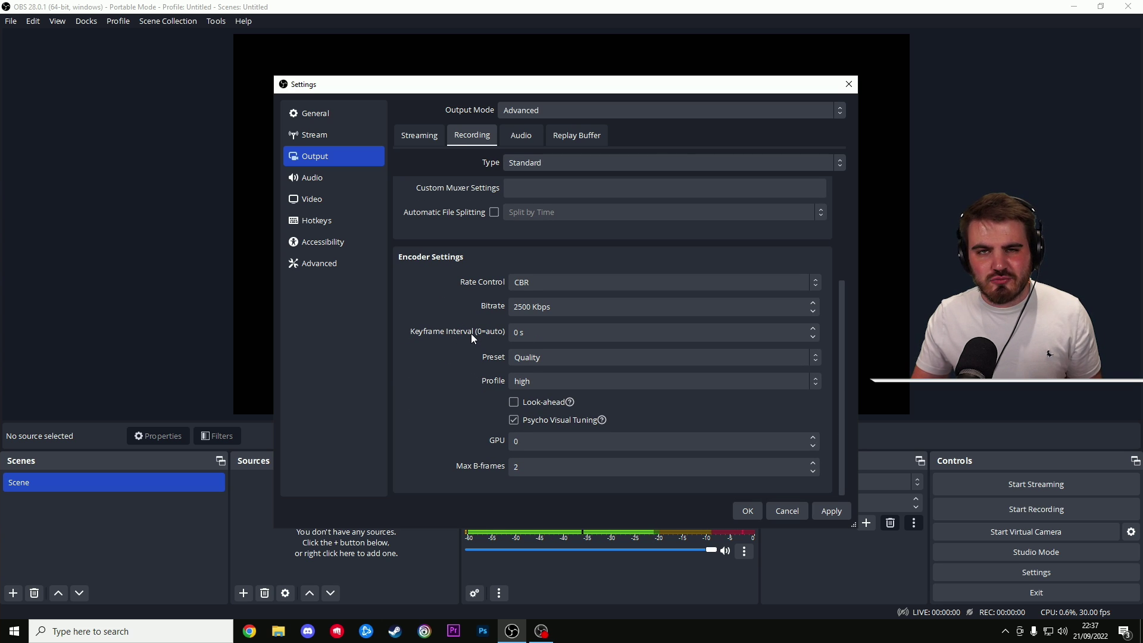
pyautogui.click(542, 283)
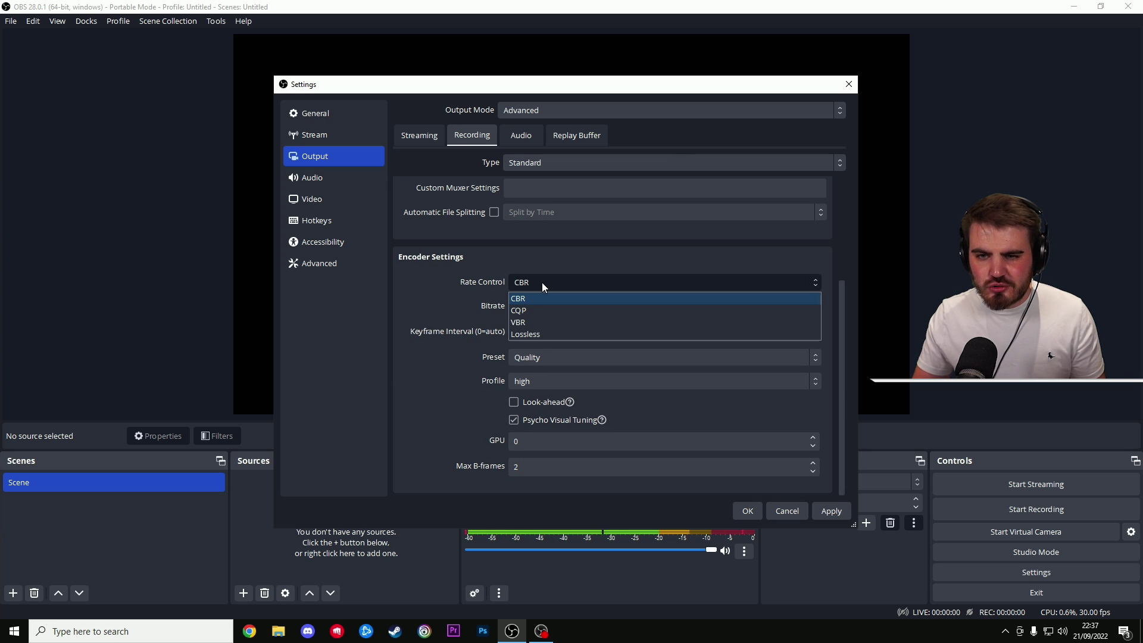
pyautogui.click(544, 298)
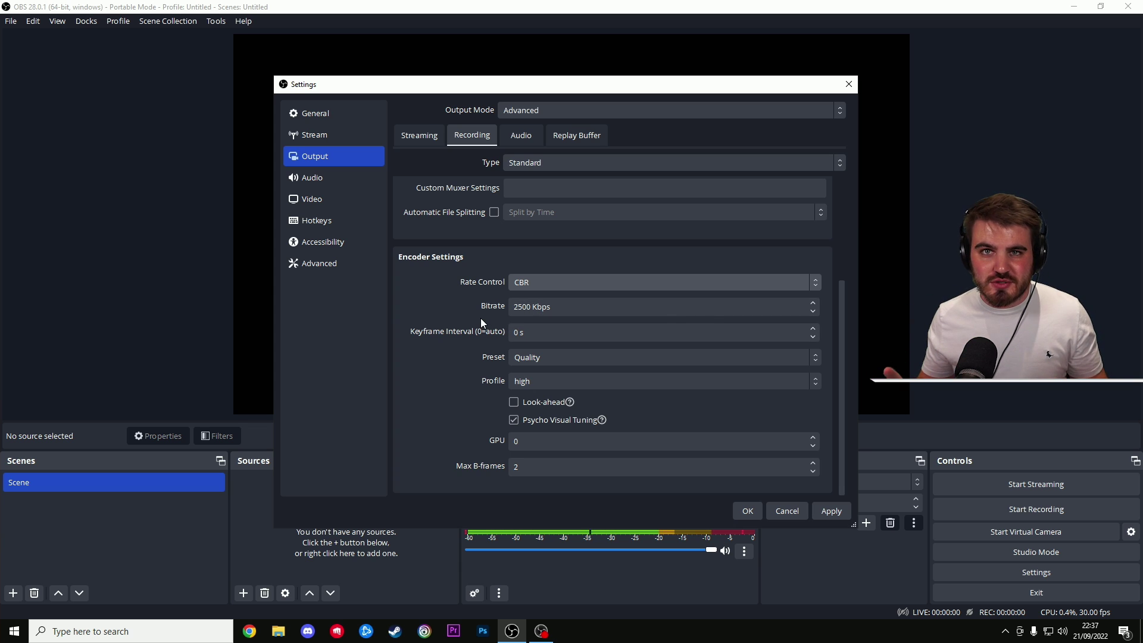
pyautogui.click(537, 284)
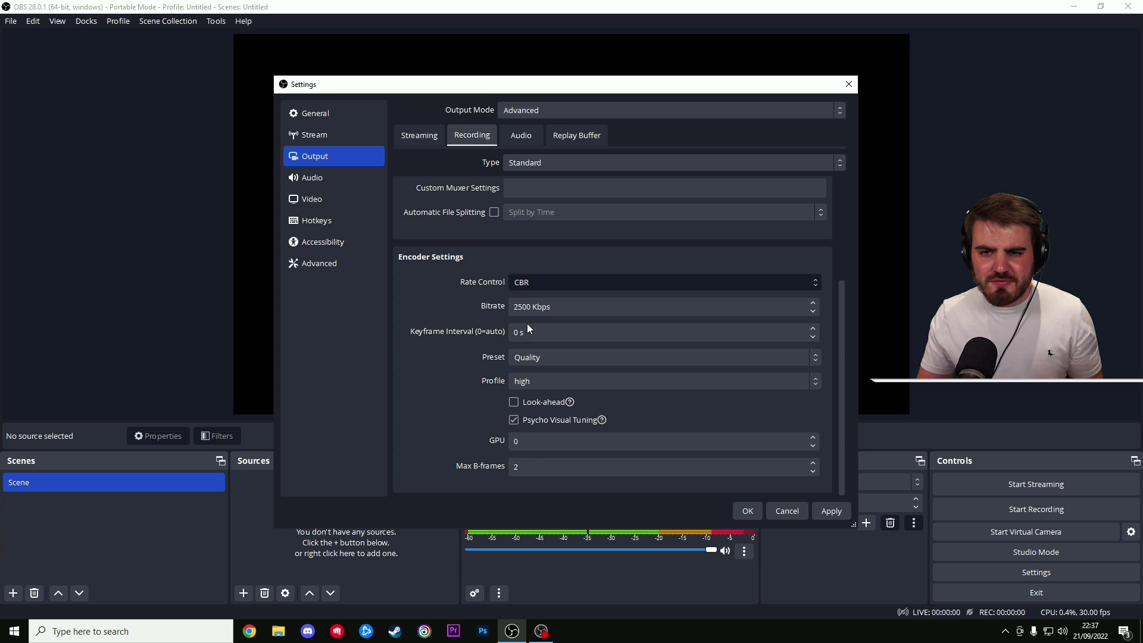
pyautogui.click(527, 322)
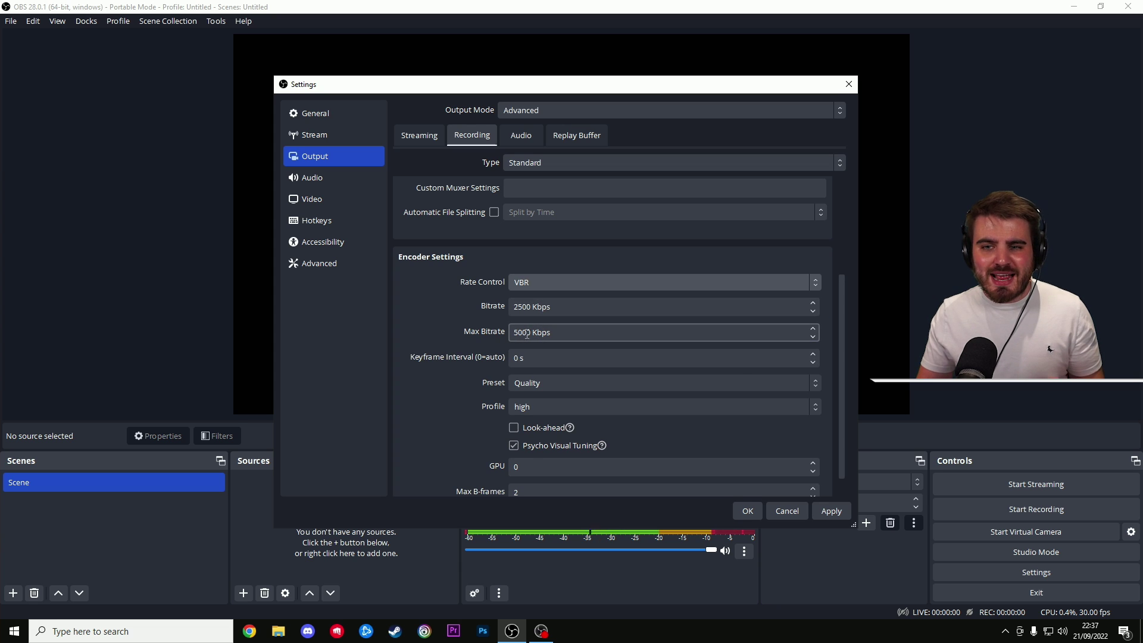
pyautogui.click(530, 284)
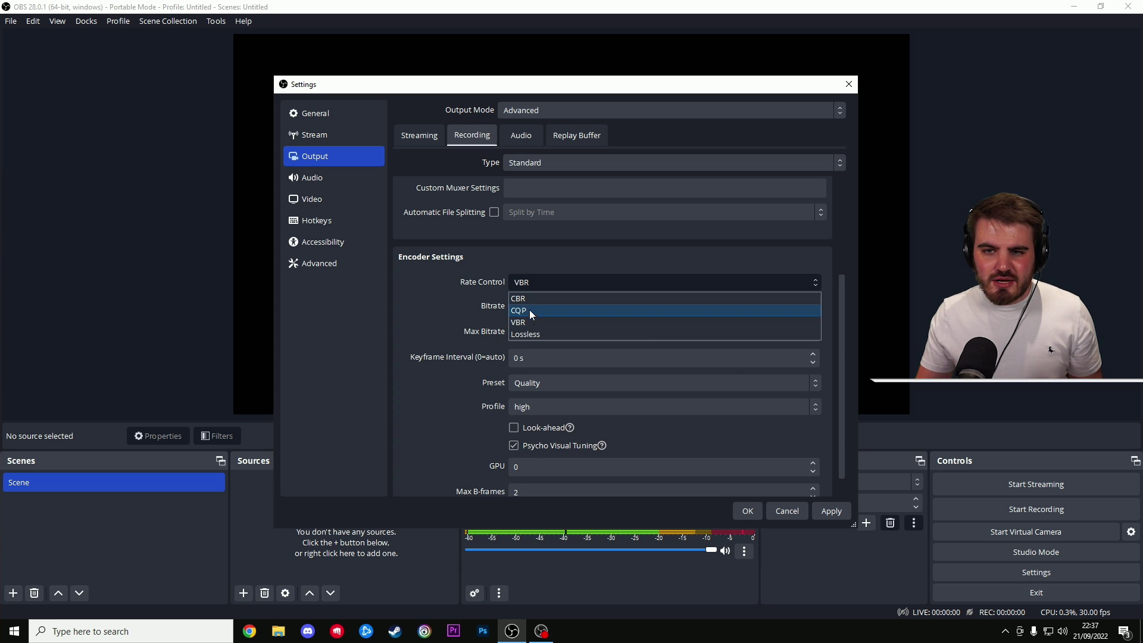
pyautogui.click(530, 289)
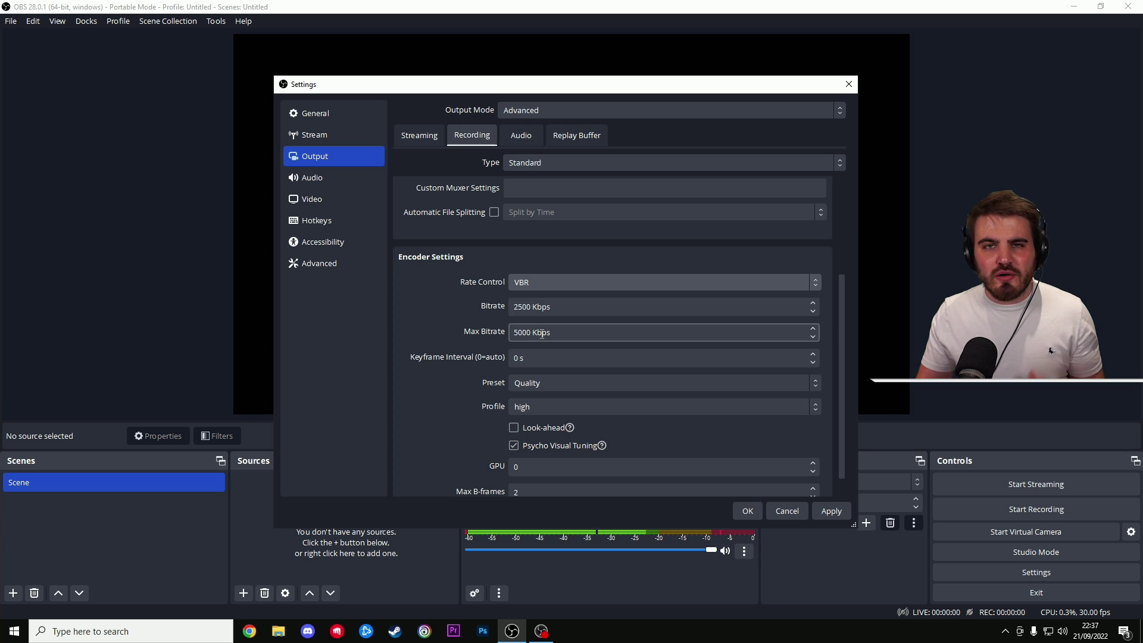
pyautogui.click(553, 281)
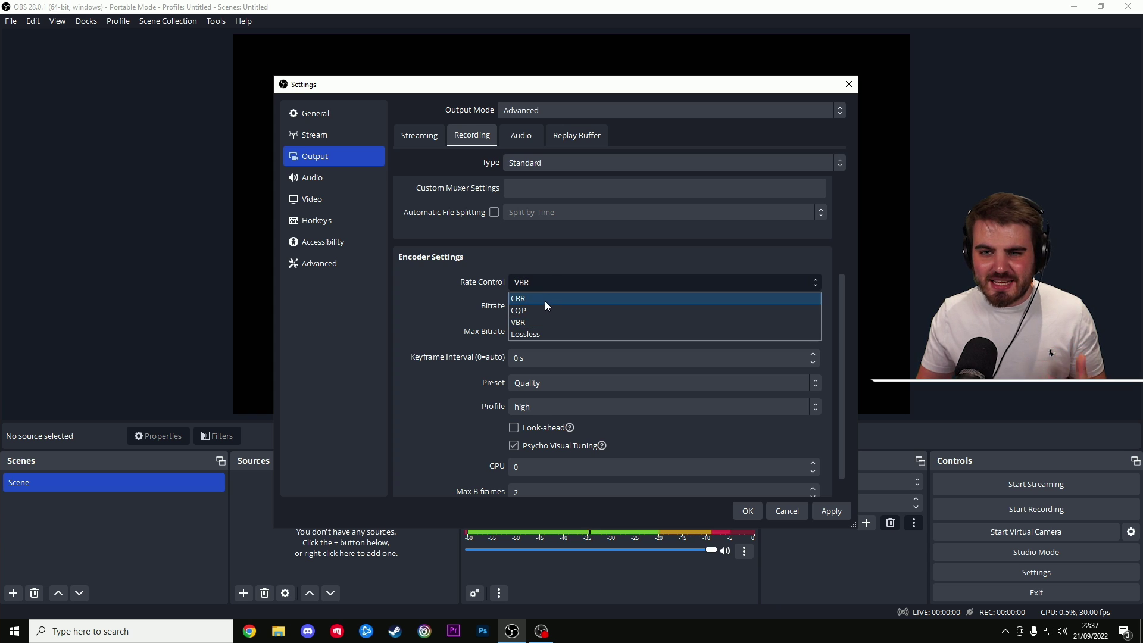
pyautogui.click(544, 300)
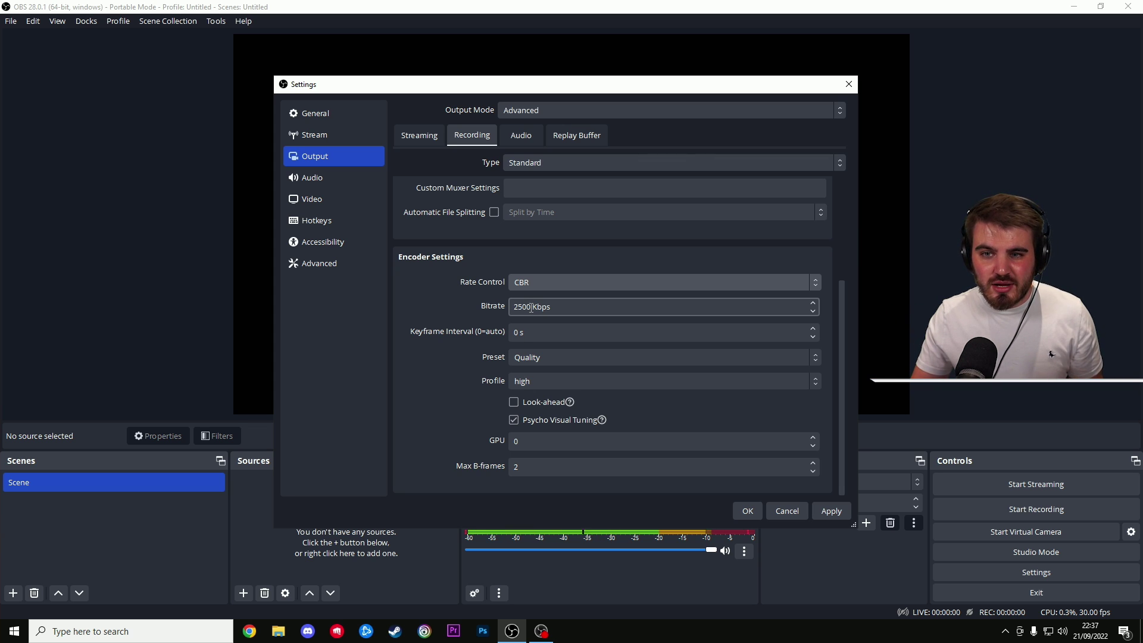
# Change the recording bitrate from 2500 to 60000 Kbps
pyautogui.moveTo(530, 306); pyautogui.dragTo(505, 308)
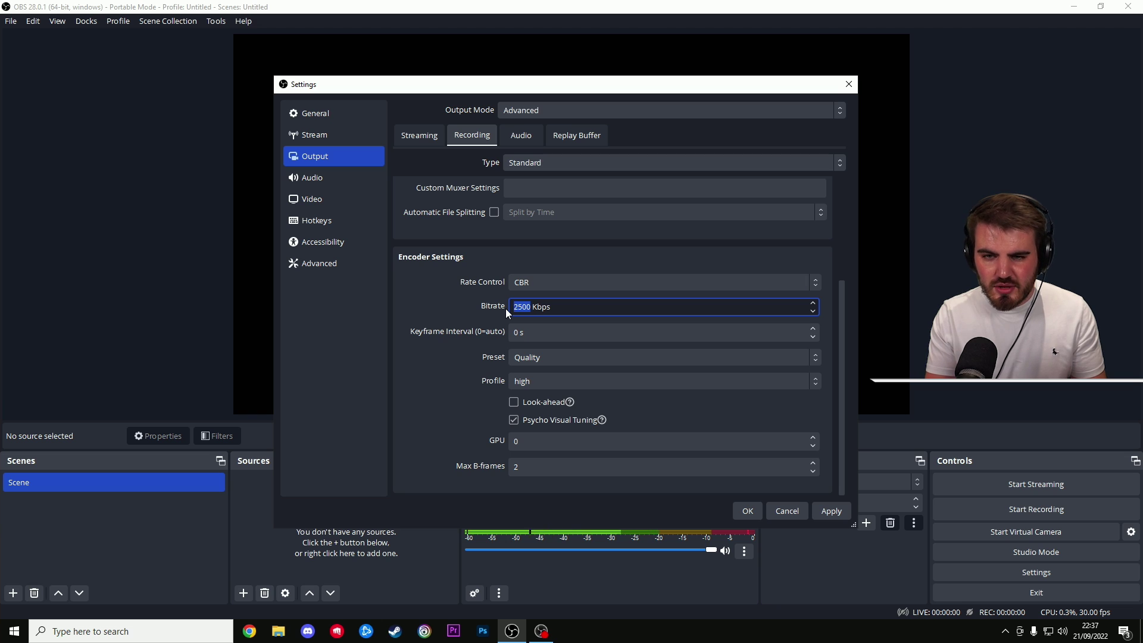
pyautogui.write('60000')
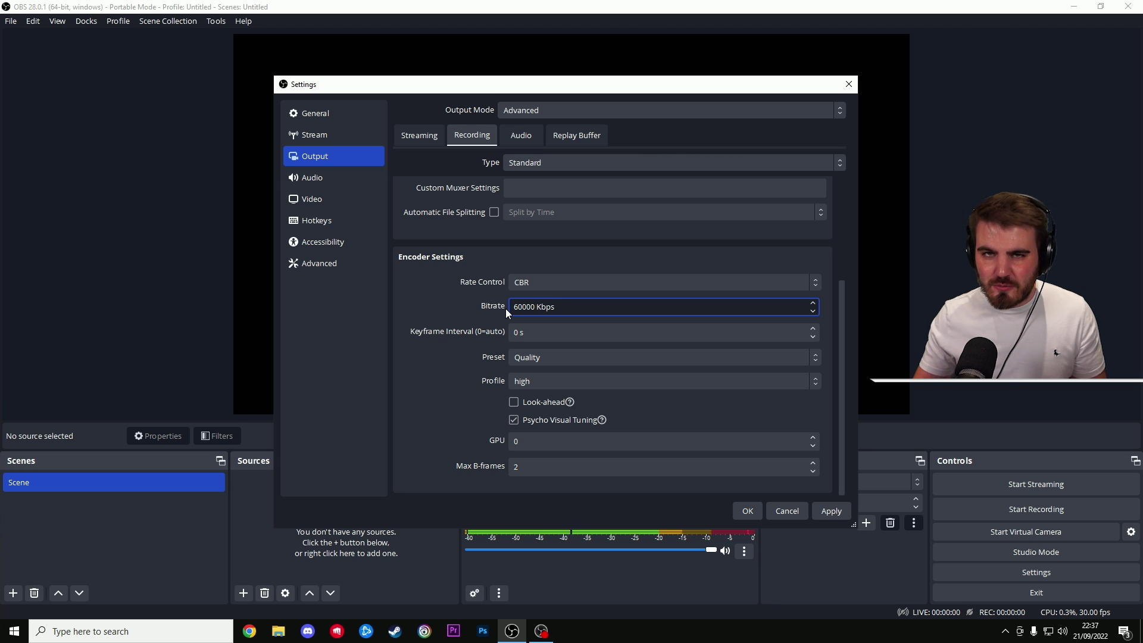
pyautogui.click(455, 311)
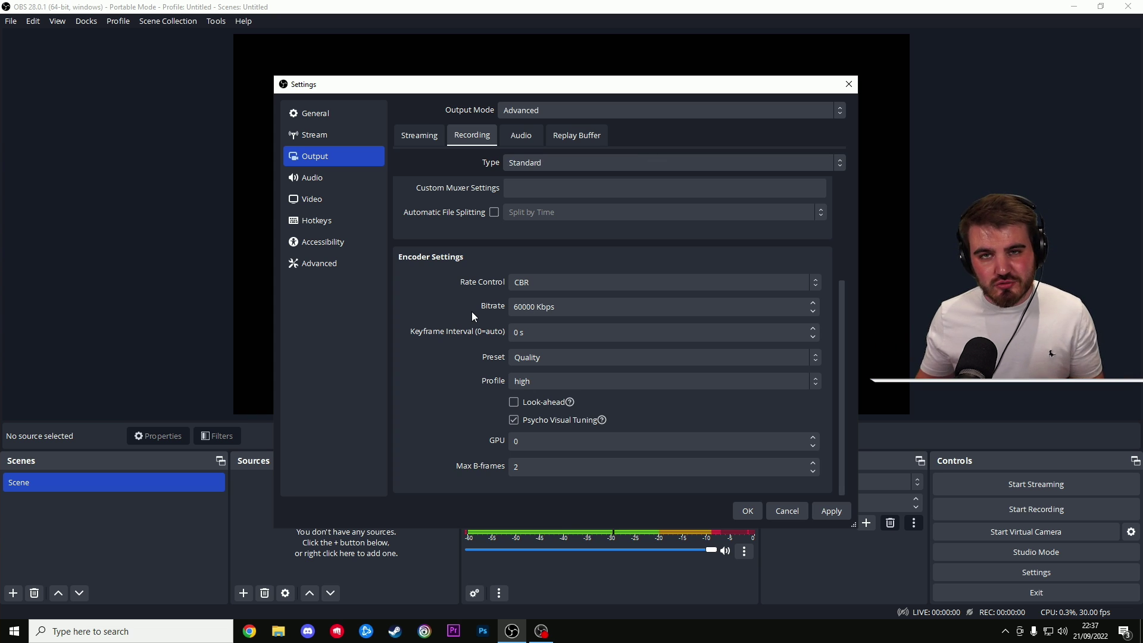
pyautogui.click(518, 306)
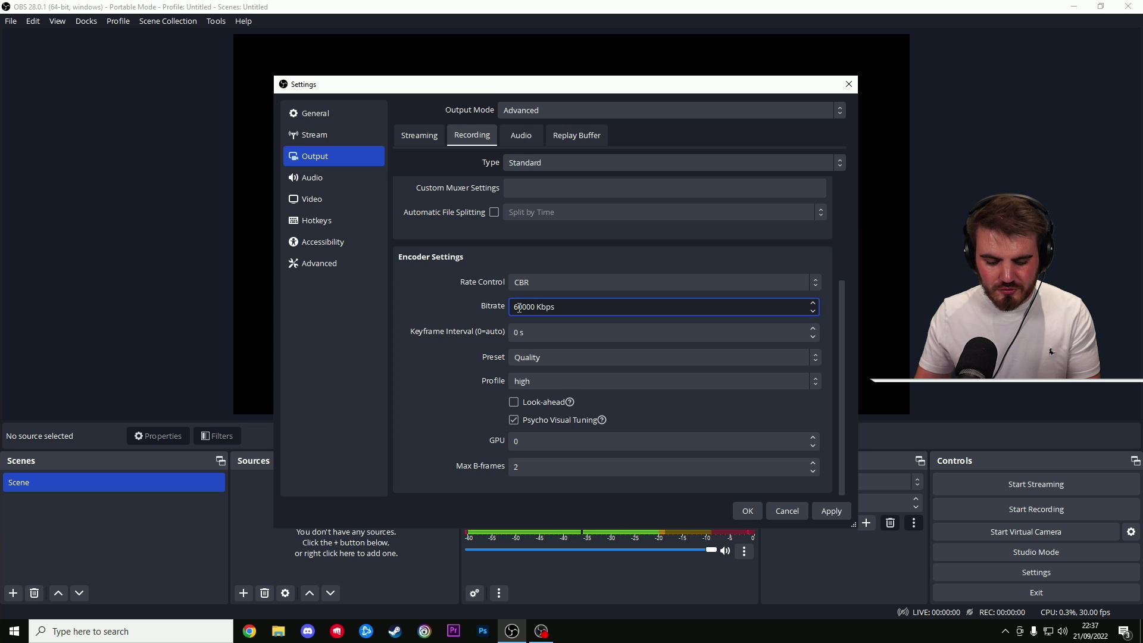
pyautogui.press('BackSpace')
pyautogui.write('5')
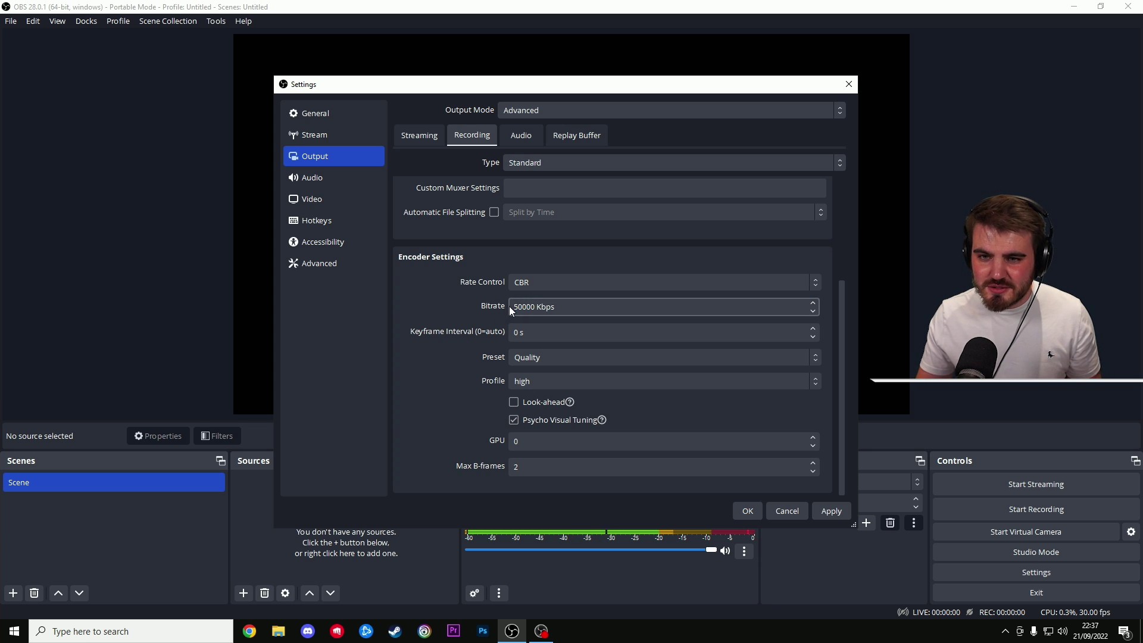
pyautogui.press('BackSpace')
pyautogui.write('6')
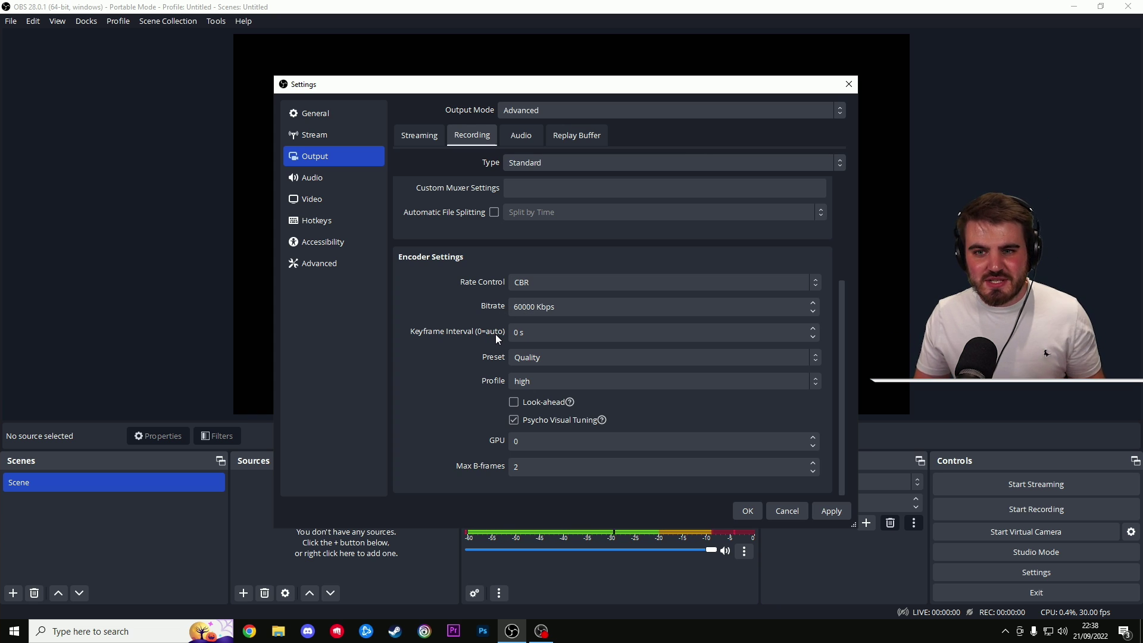
# Change the keyframe interval from 0 to 2 seconds
pyautogui.click(556, 333)
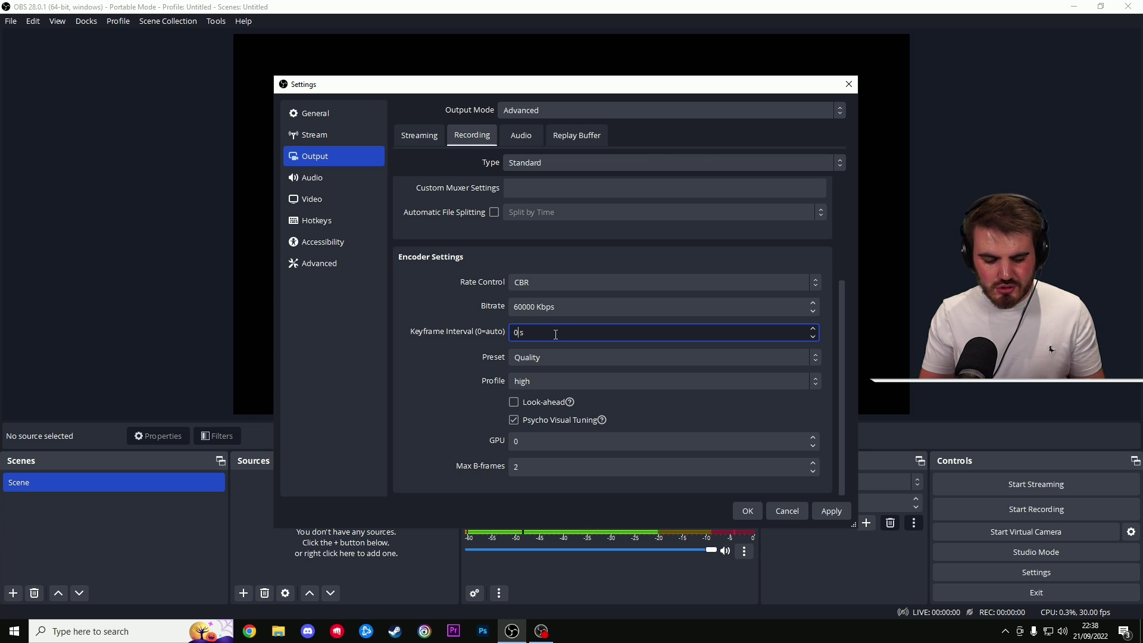
pyautogui.press('BackSpace')
pyautogui.write('2')
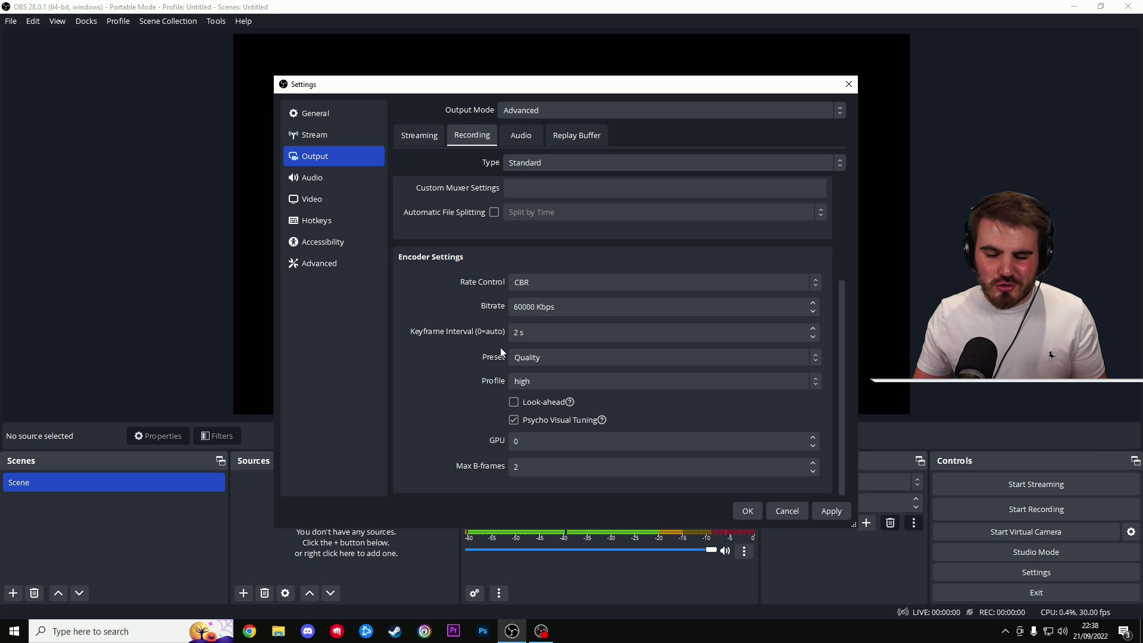
pyautogui.click(538, 356)
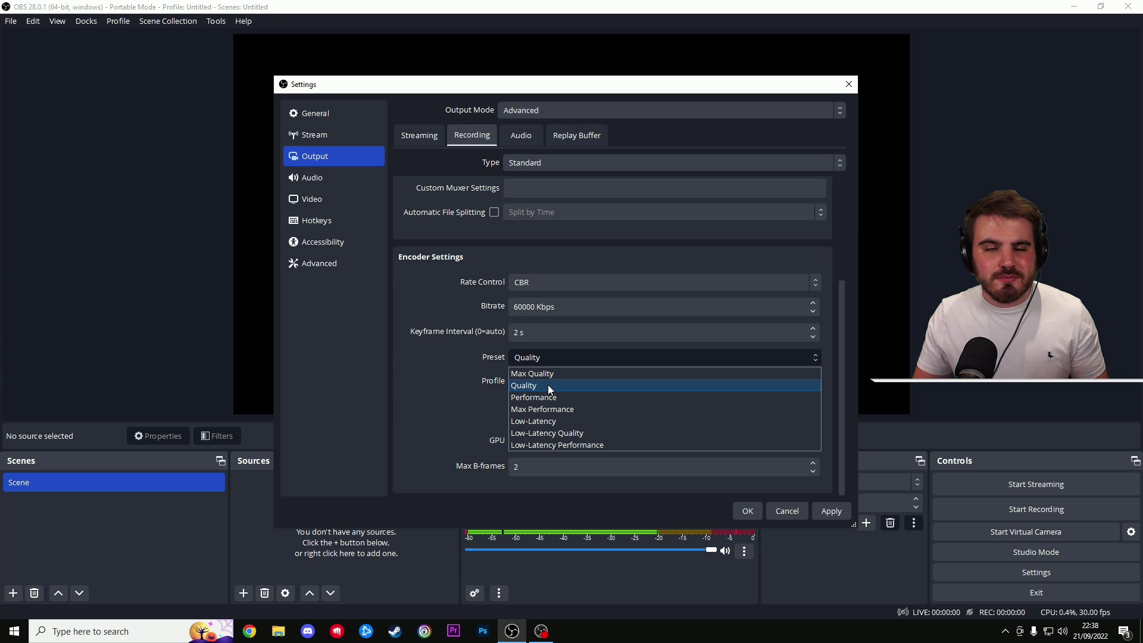
pyautogui.click(547, 384)
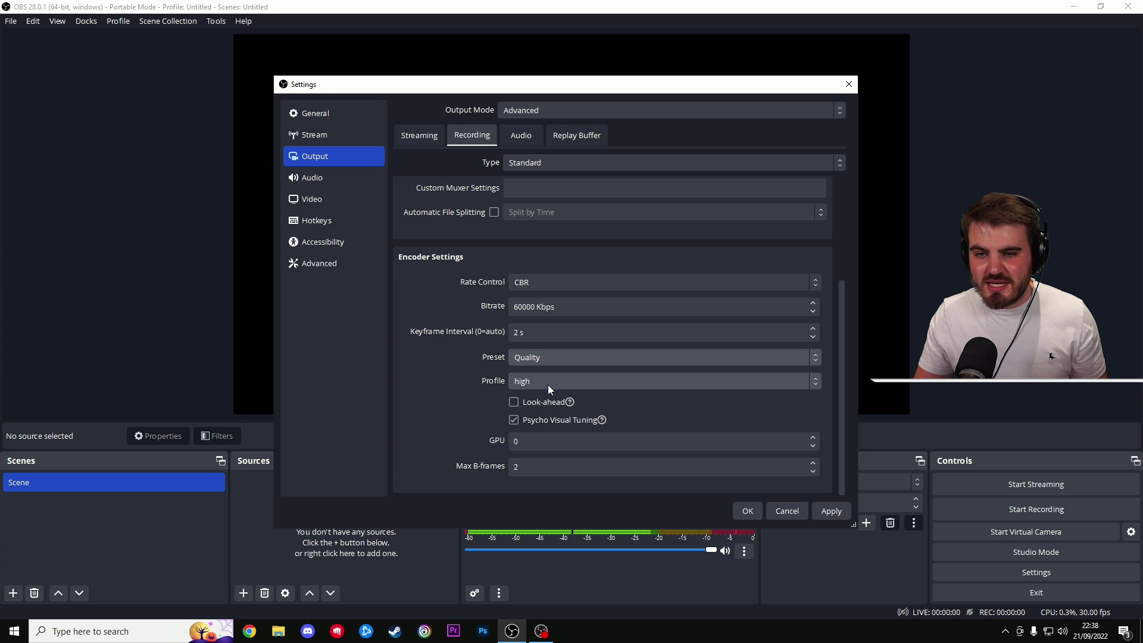
pyautogui.click(542, 363)
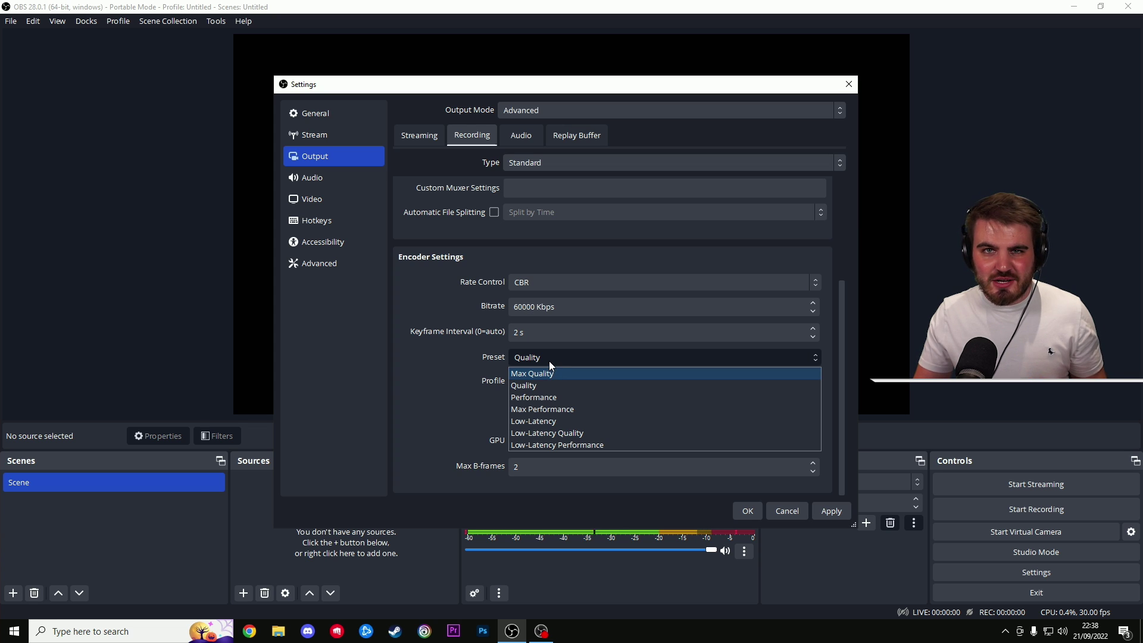
pyautogui.click(548, 360)
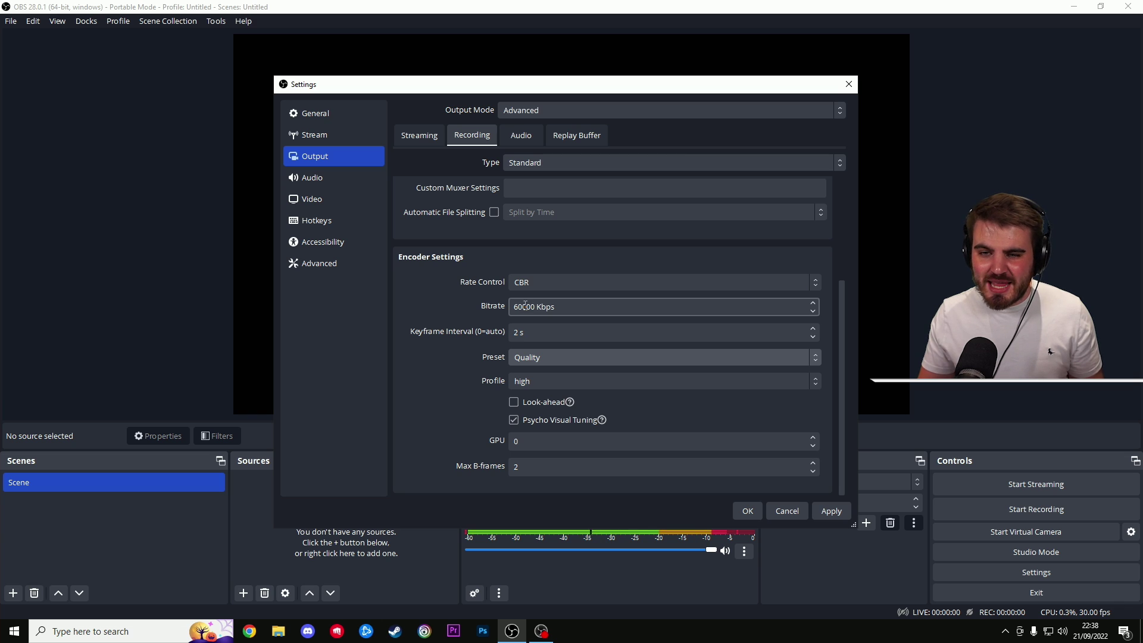
pyautogui.click(534, 358)
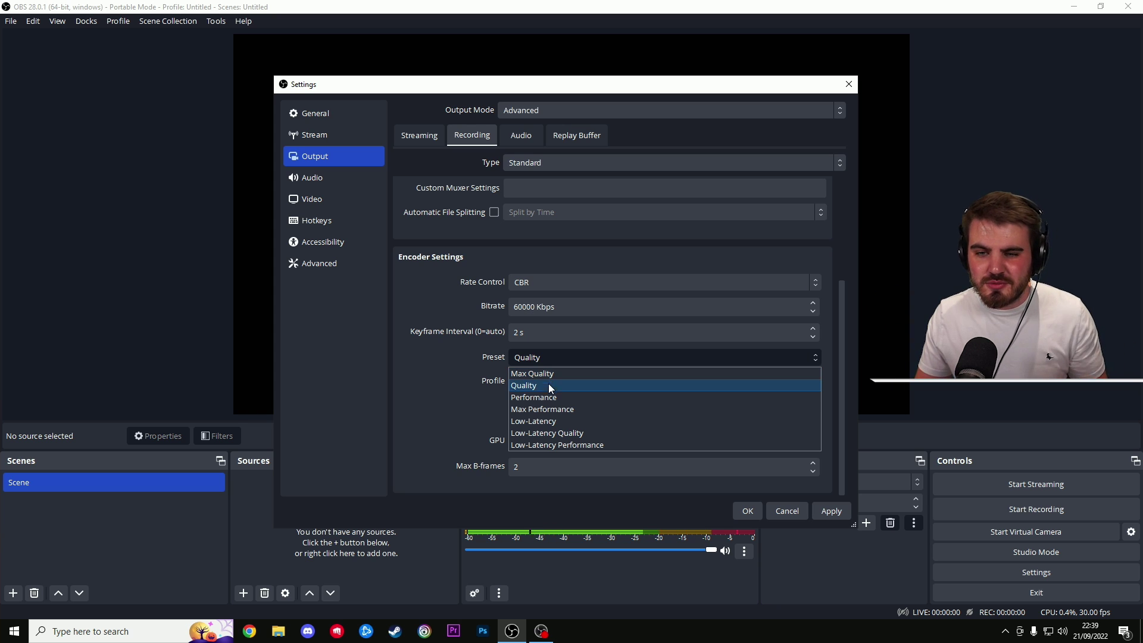
pyautogui.click(547, 386)
pyautogui.click(532, 384)
pyautogui.click(532, 384)
pyautogui.click(532, 384)
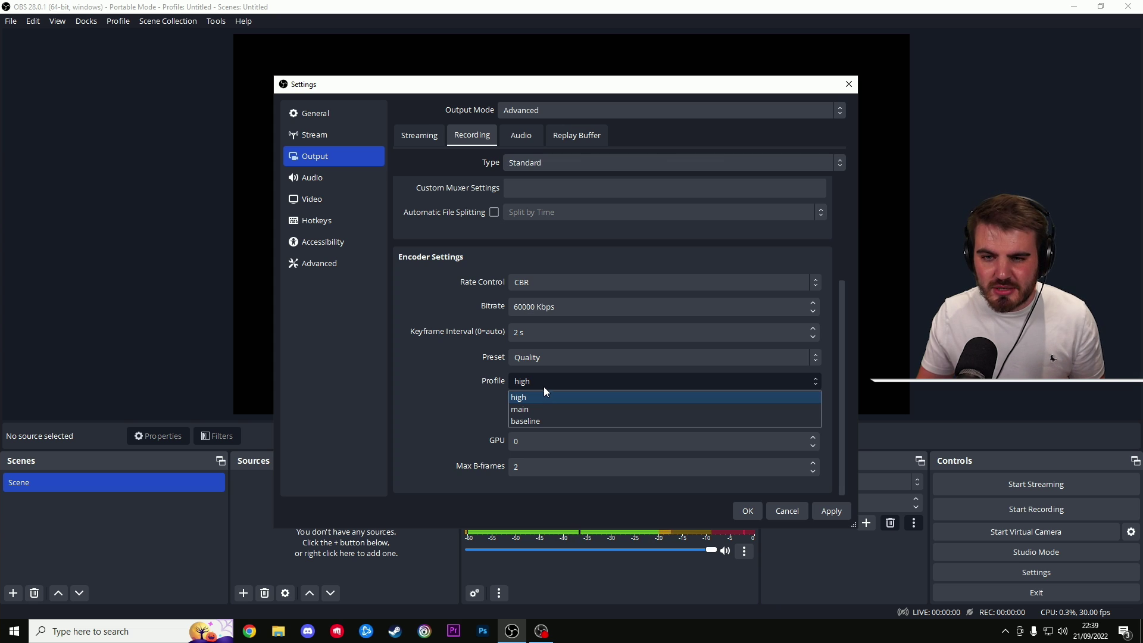
# Keep the high profile and lower Max B-frames from 2 to 1
pyautogui.click(536, 397)
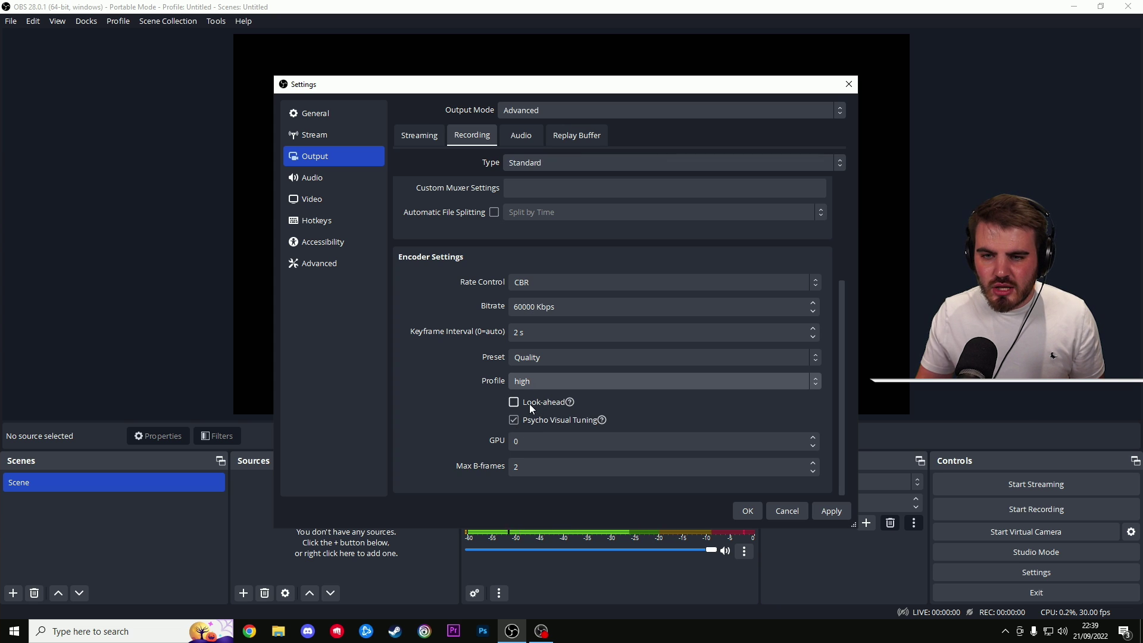
pyautogui.moveTo(528, 403)
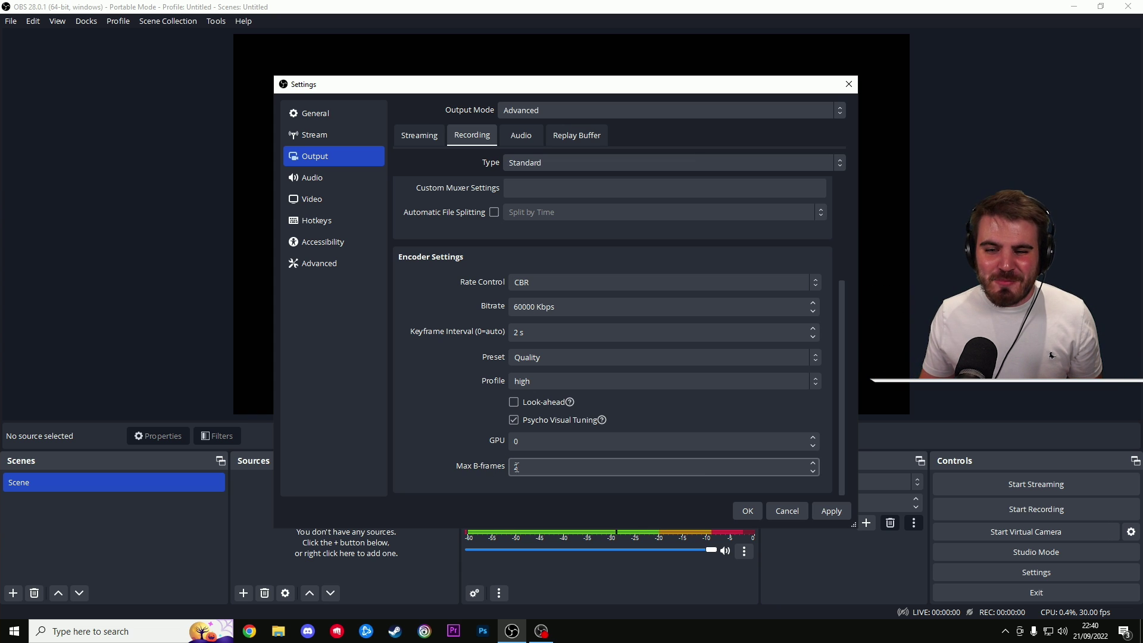
pyautogui.click(812, 472)
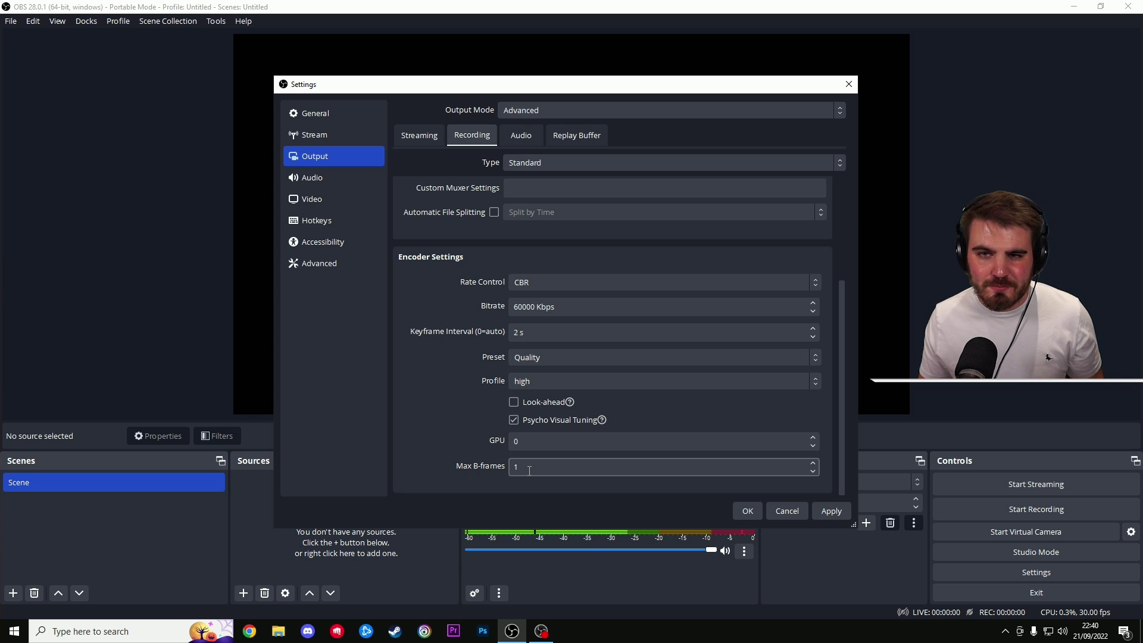
# Set the audio bitrate of Tracks 1, 2 and 3 to 320
pyautogui.click(507, 135)
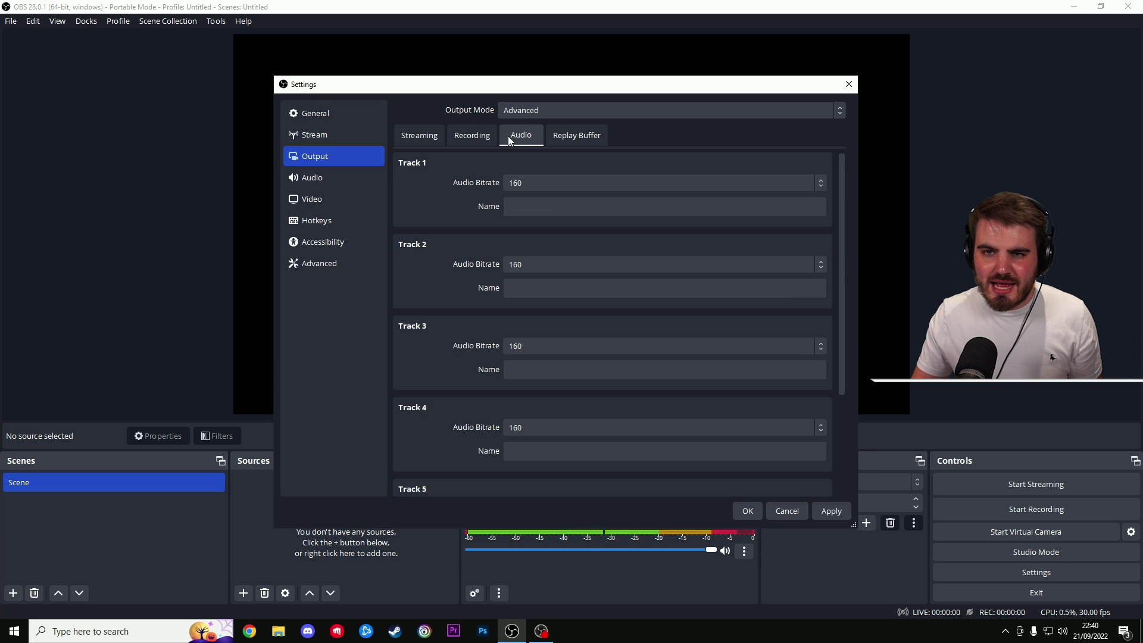
pyautogui.click(526, 182)
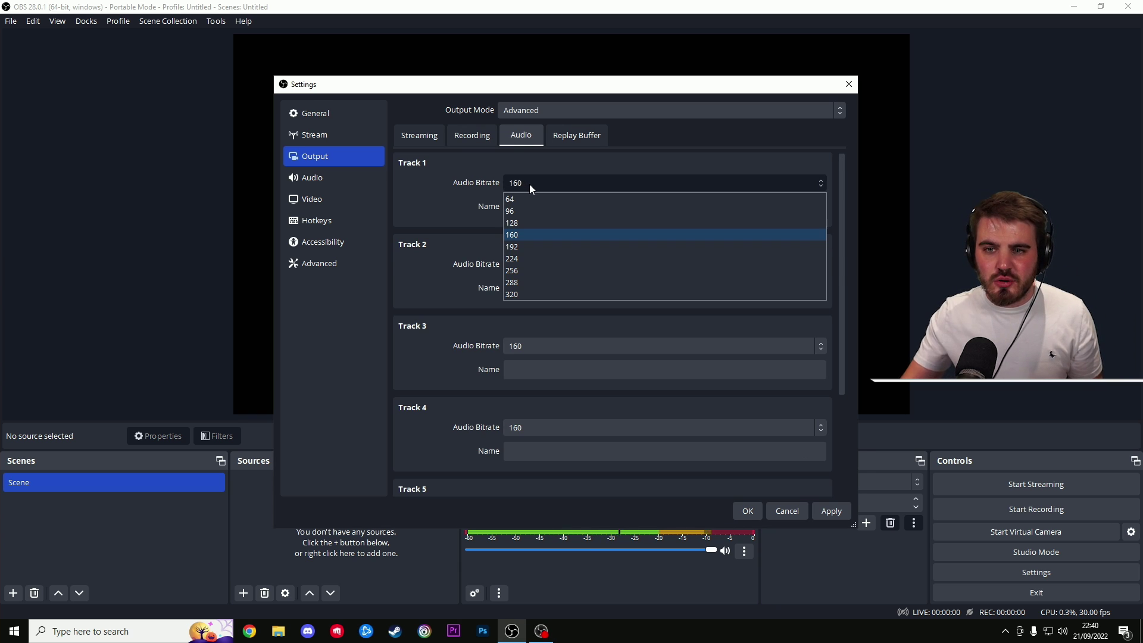
pyautogui.click(524, 284)
pyautogui.click(535, 263)
pyautogui.click(527, 374)
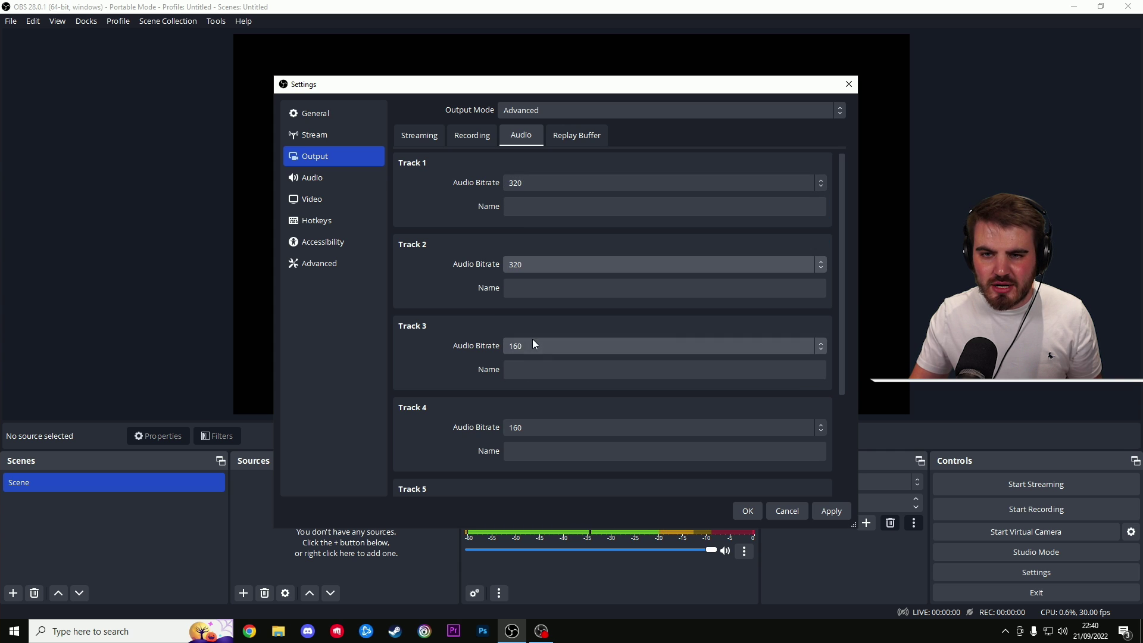
pyautogui.click(531, 344)
pyautogui.click(519, 456)
# Set Tracks 4, 5 and 6 to 320, leave Replay Buffer off, and go to Audio settings
pyautogui.click(530, 427)
pyautogui.click(527, 538)
pyautogui.scroll(-3, 470, 378)
pyautogui.click(545, 369)
pyautogui.click(512, 479)
pyautogui.click(544, 450)
pyautogui.click(516, 559)
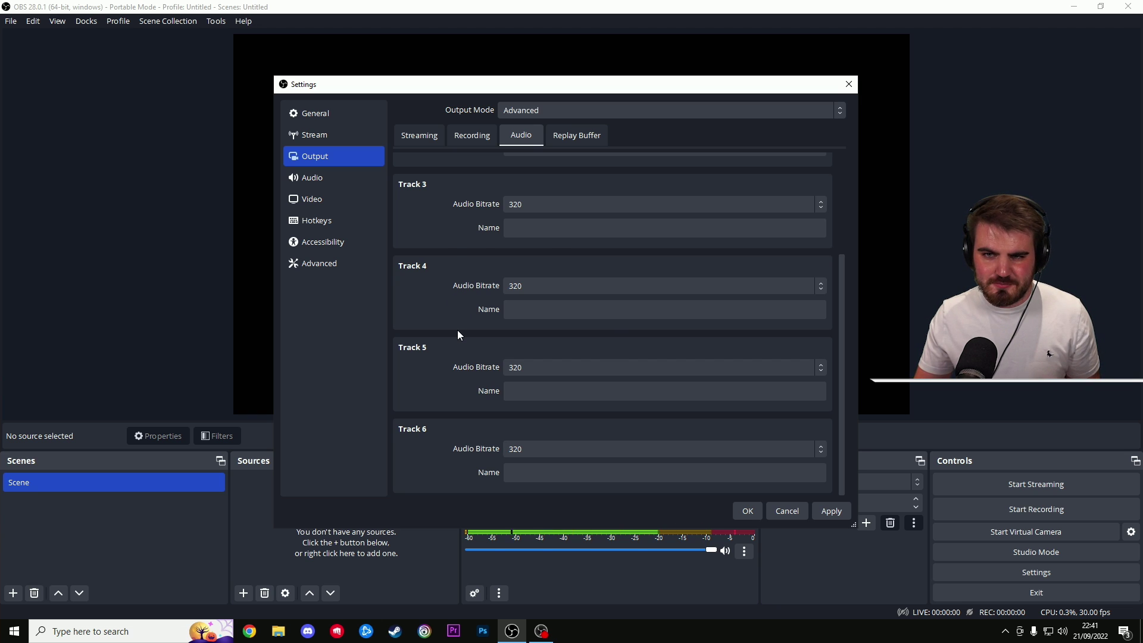
pyautogui.click(577, 136)
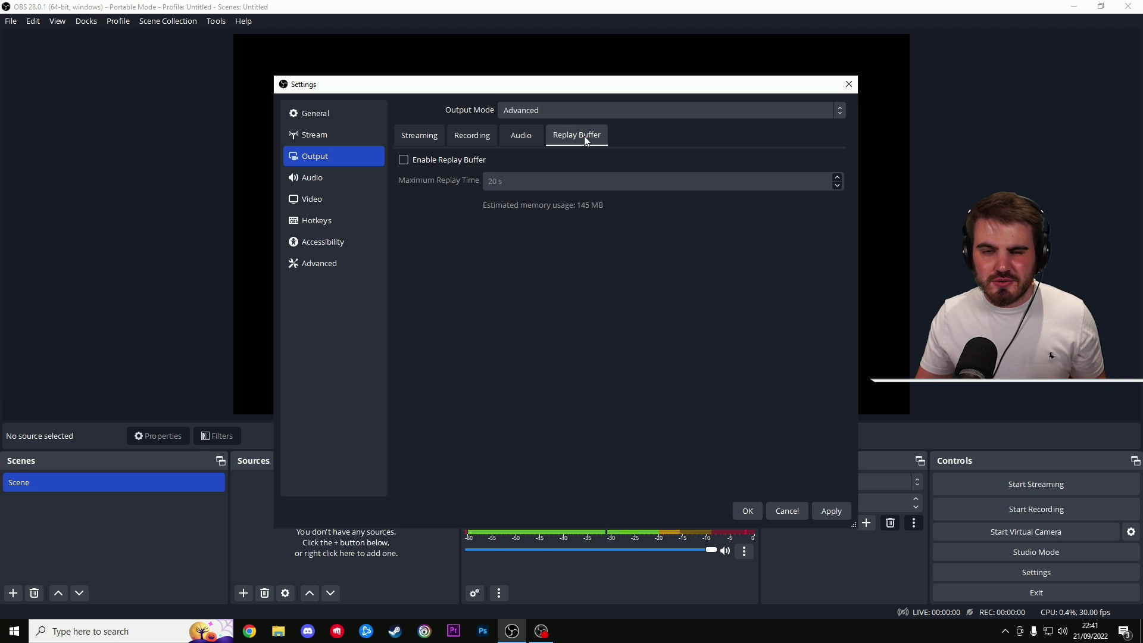
pyautogui.click(312, 178)
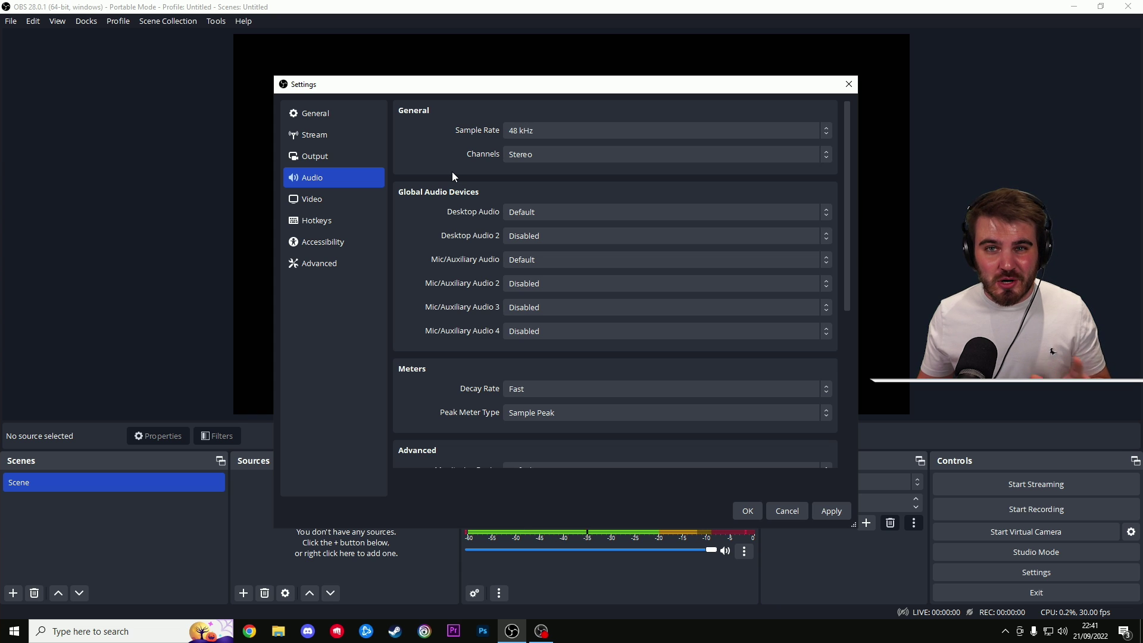
pyautogui.click(527, 130)
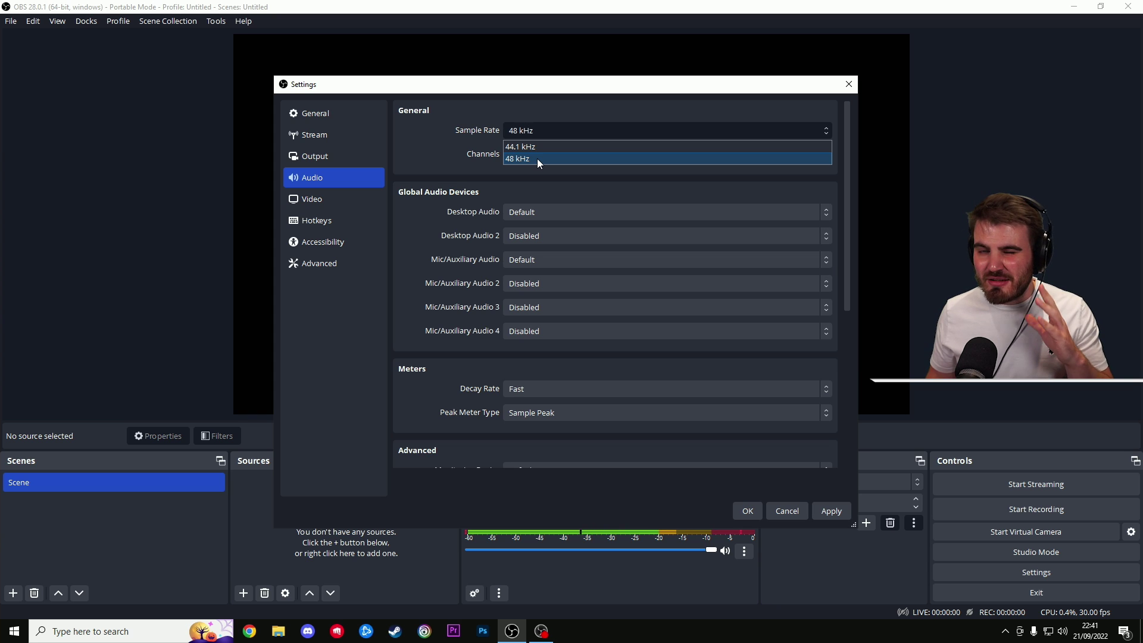
pyautogui.click(537, 158)
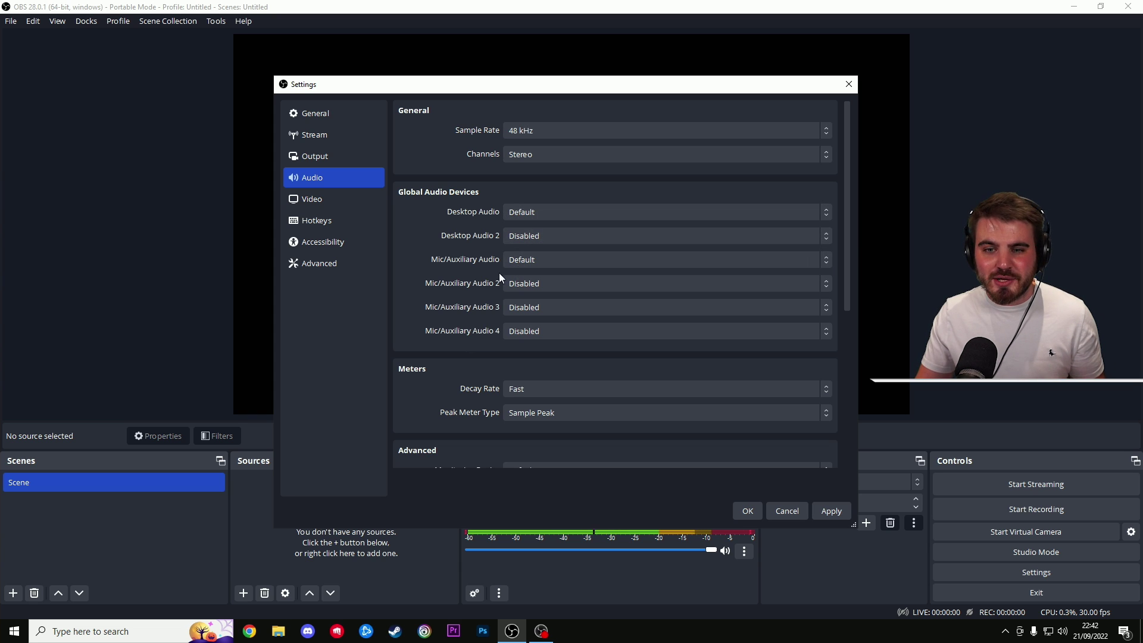
pyautogui.moveTo(525, 84); pyautogui.dragTo(474, 35)
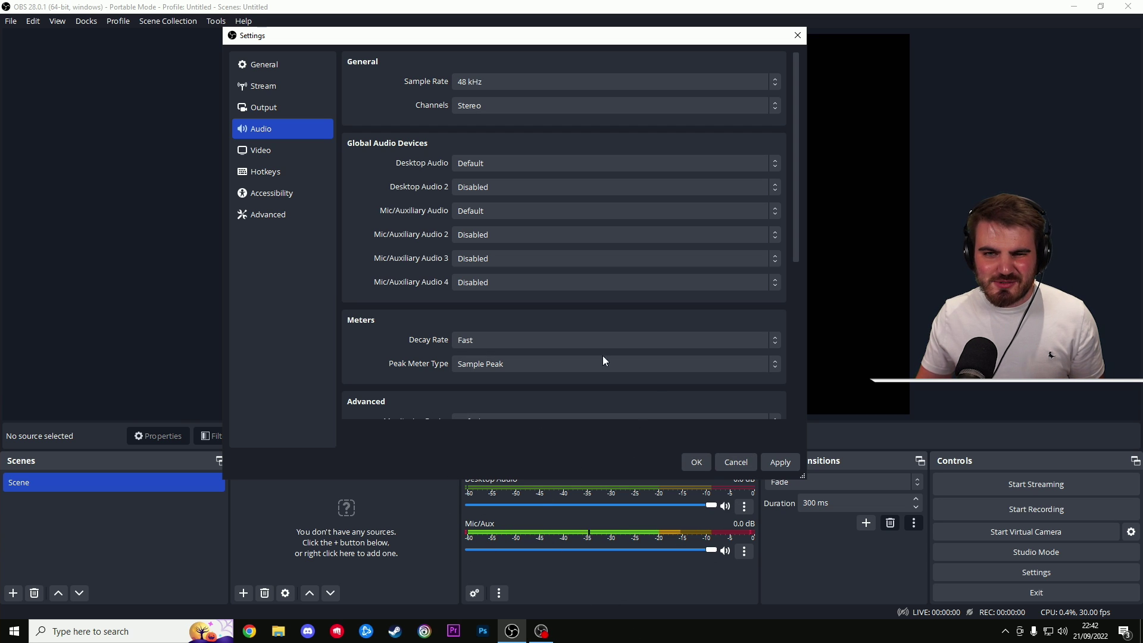
pyautogui.moveTo(471, 43); pyautogui.dragTo(503, 114)
pyautogui.scroll(-5, 456, 338)
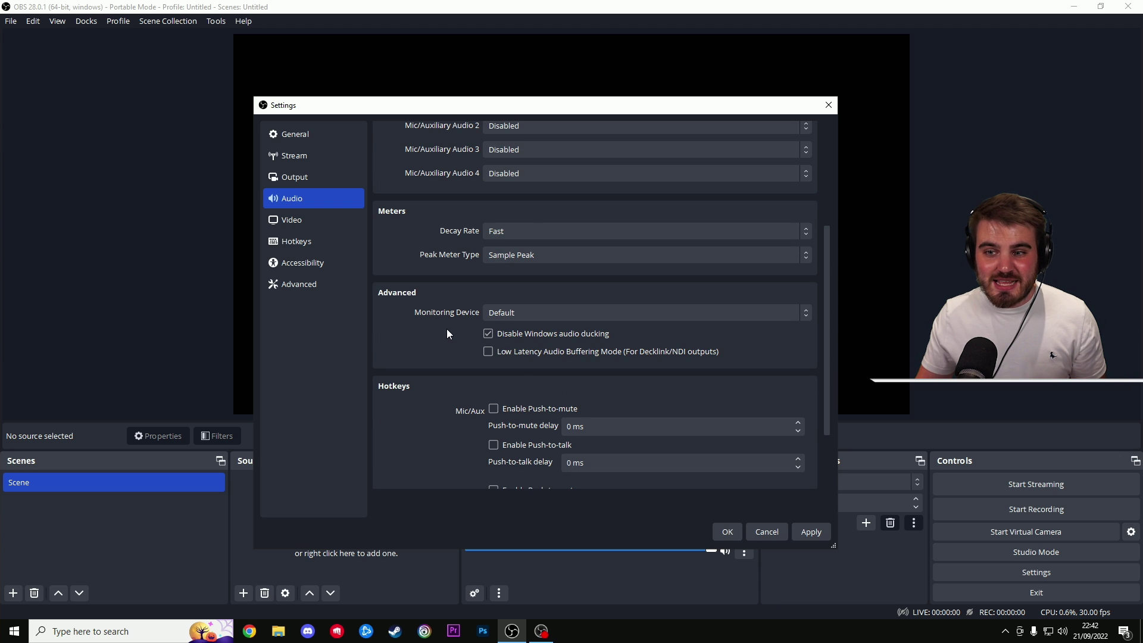
pyautogui.scroll(-2, 447, 331)
pyautogui.scroll(2, 446, 291)
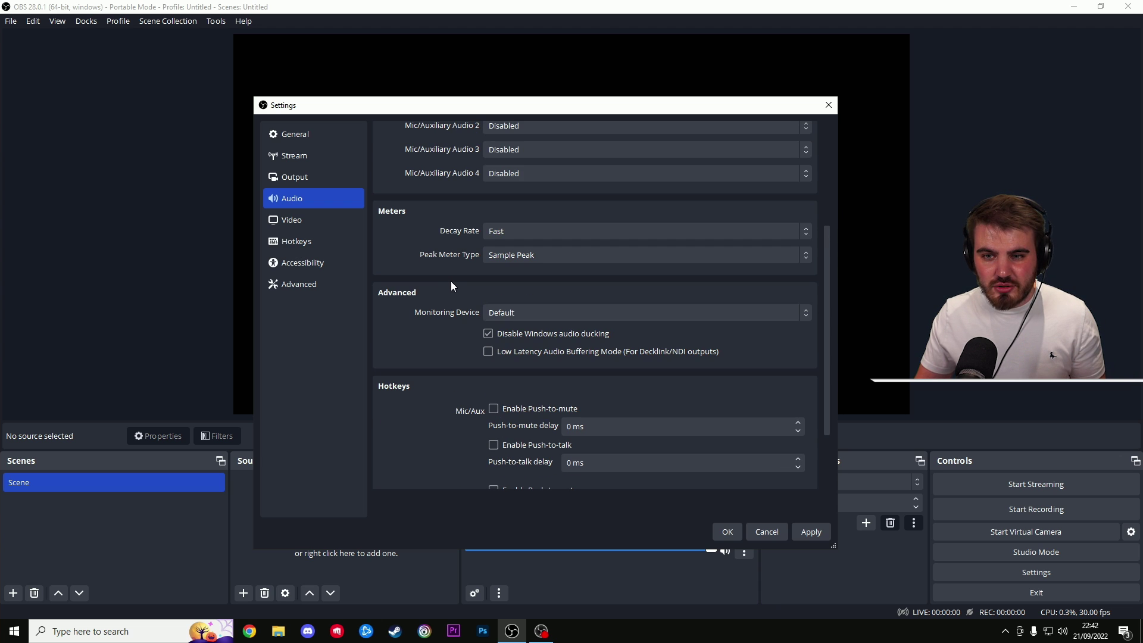
pyautogui.scroll(2, 451, 286)
pyautogui.scroll(3, 454, 289)
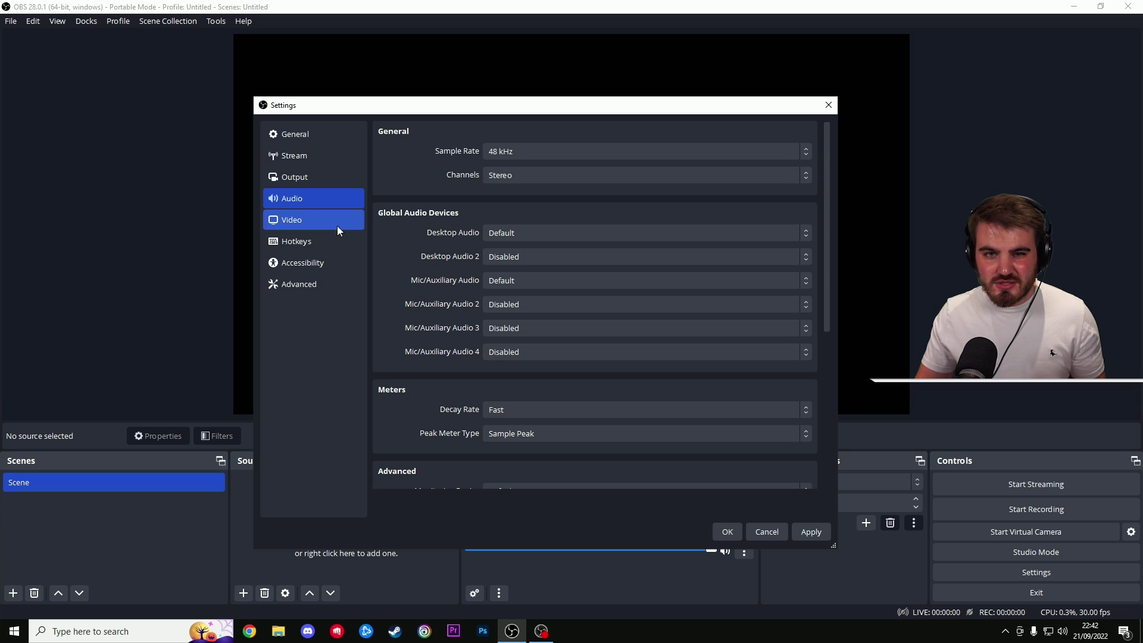
# Set the Video output resolution to 1920x1080 at 60 FPS and apply
pyautogui.click(315, 222)
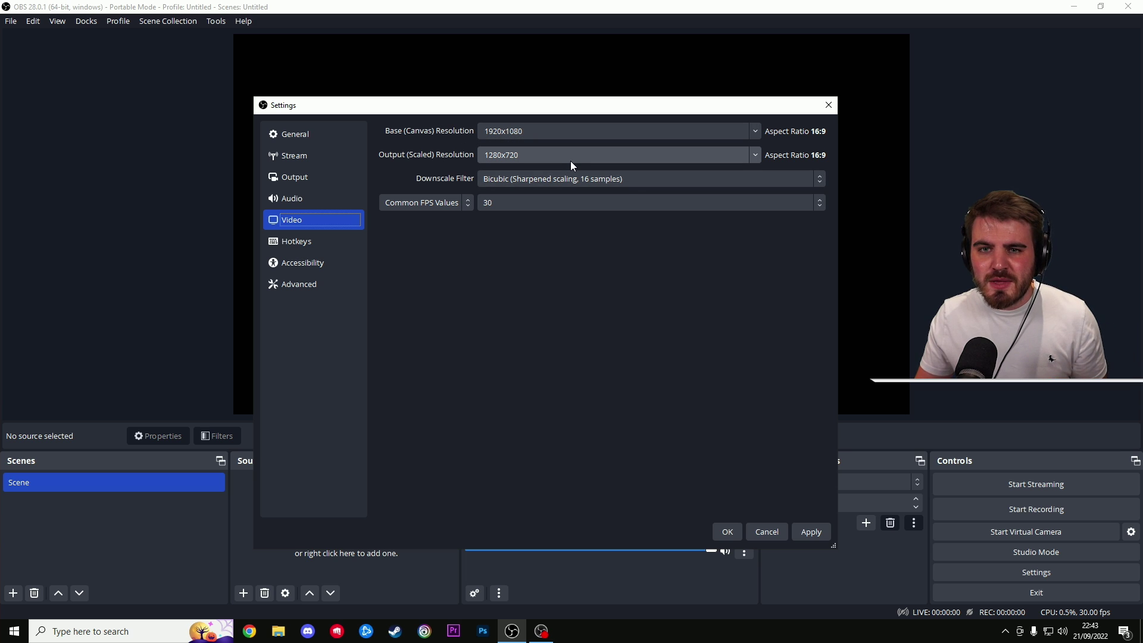
pyautogui.click(752, 156)
pyautogui.click(522, 169)
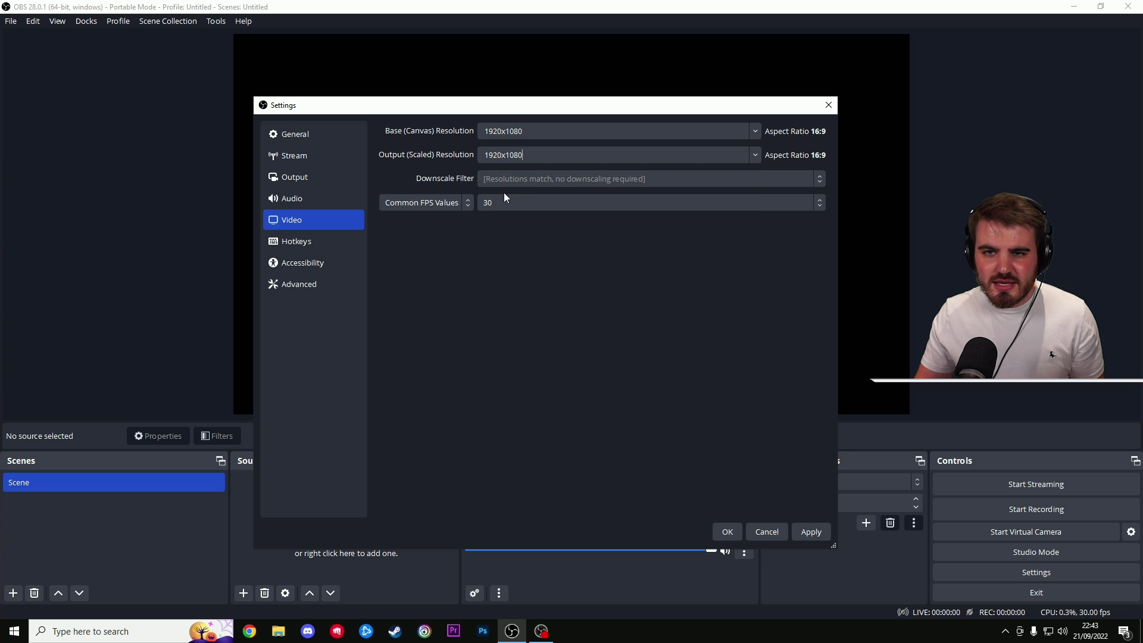
pyautogui.click(740, 203)
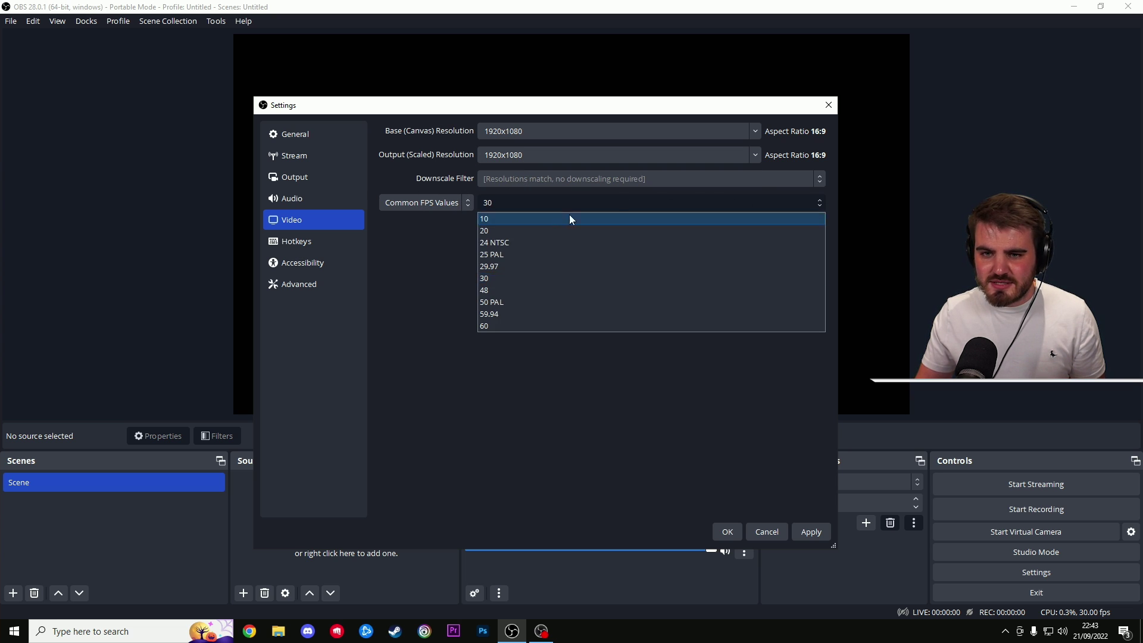
pyautogui.click(497, 327)
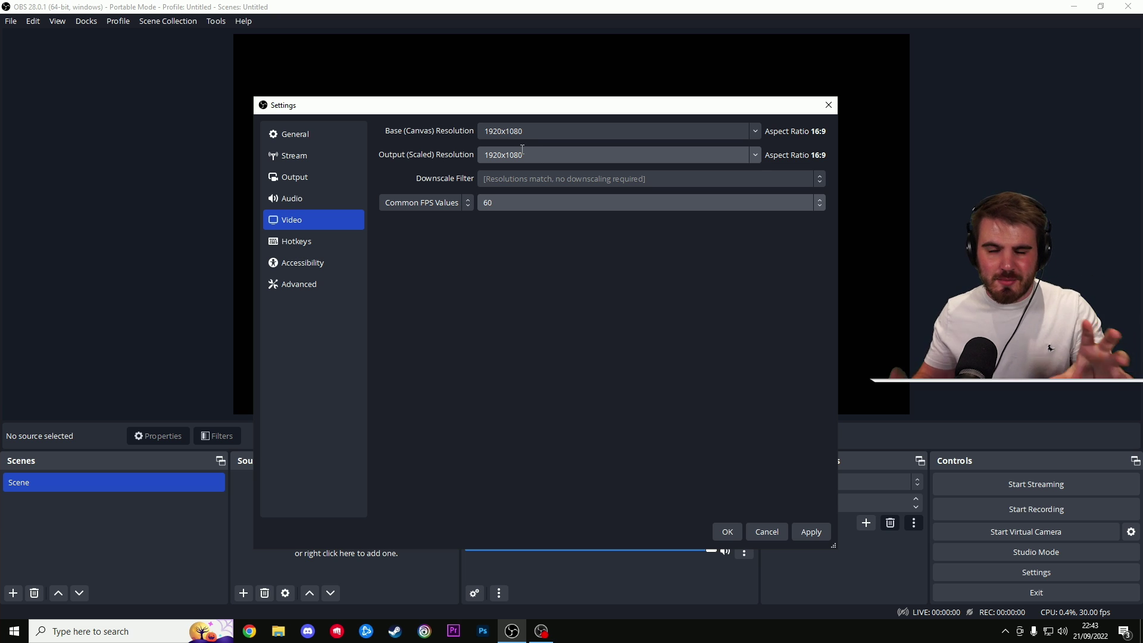
pyautogui.click(811, 532)
pyautogui.click(321, 244)
# Set Process Priority to Above Normal in the Advanced settings page and apply it
pyautogui.click(324, 284)
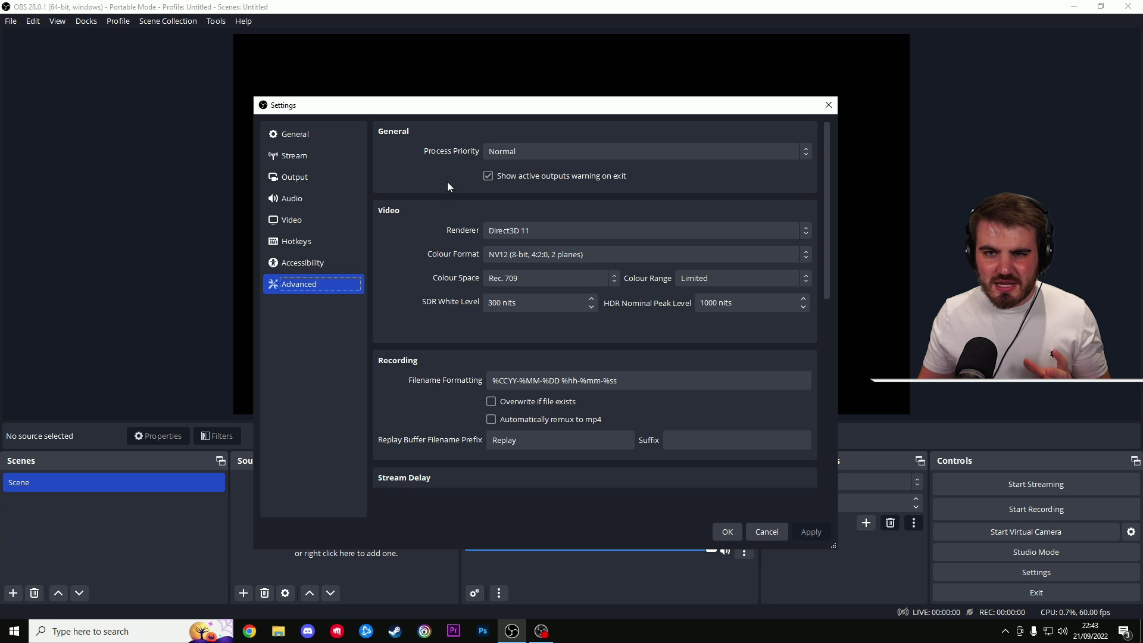
pyautogui.click(527, 152)
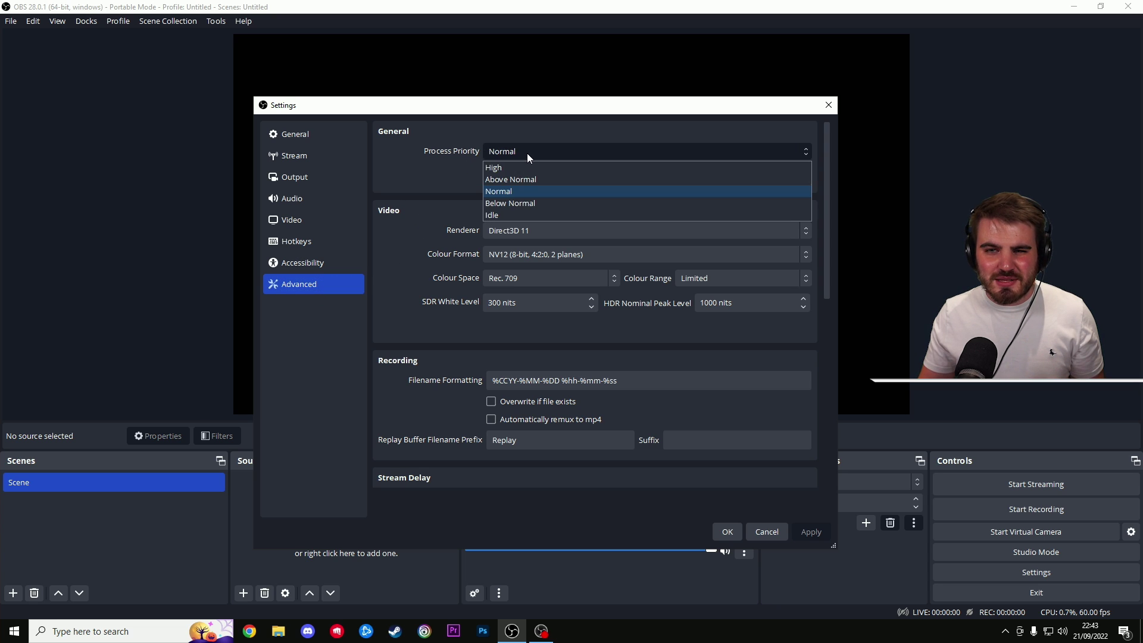
pyautogui.click(522, 180)
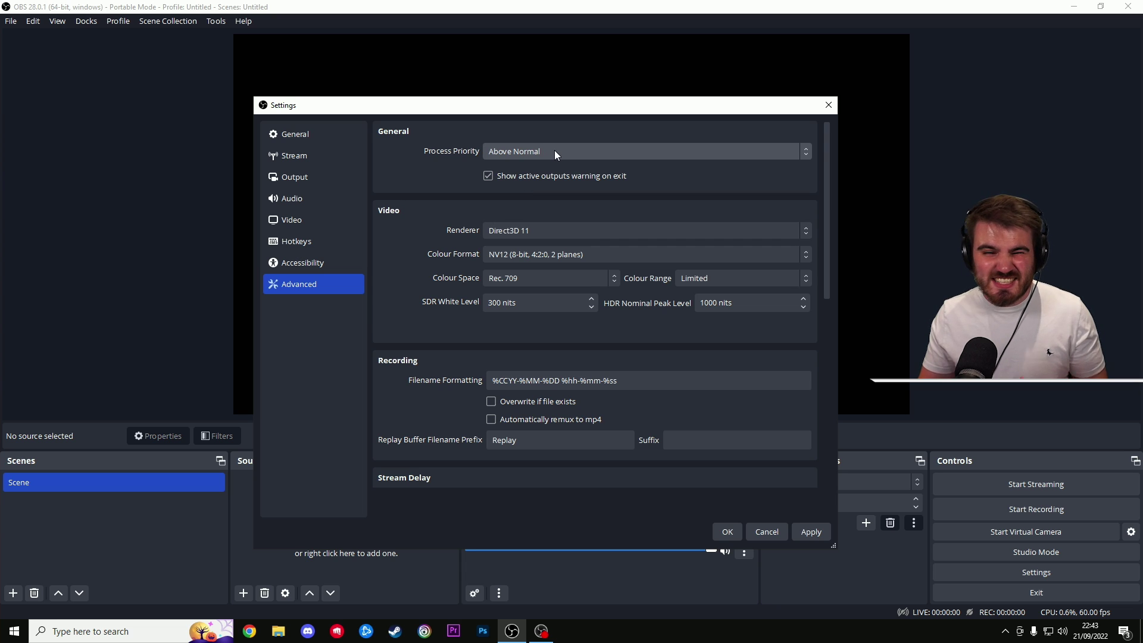
pyautogui.click(809, 531)
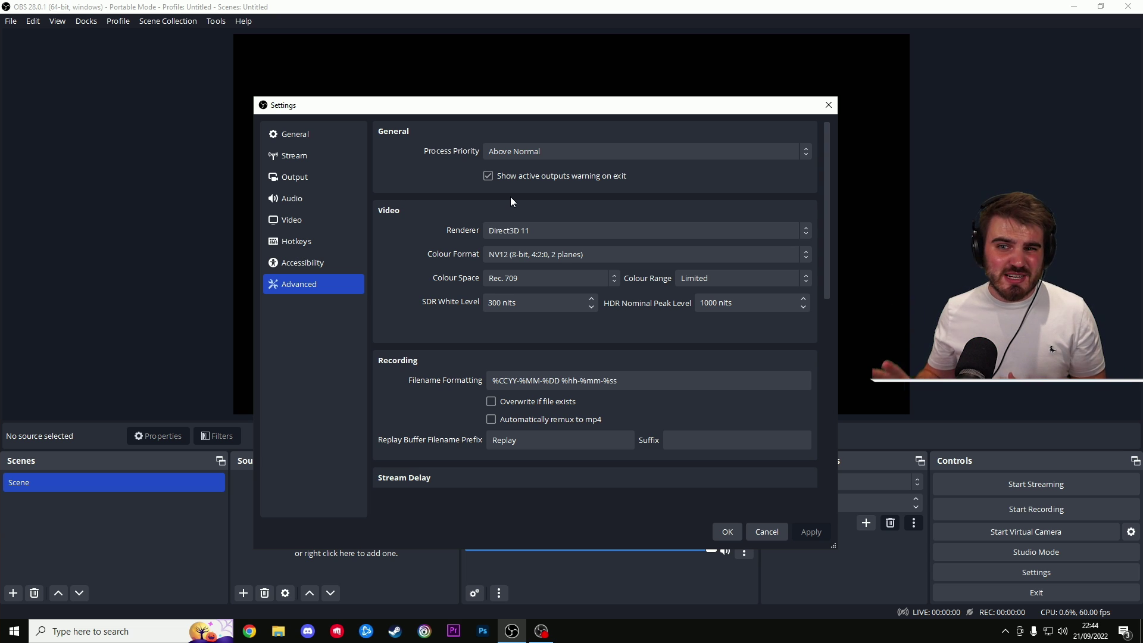
pyautogui.click(531, 152)
pyautogui.click(530, 152)
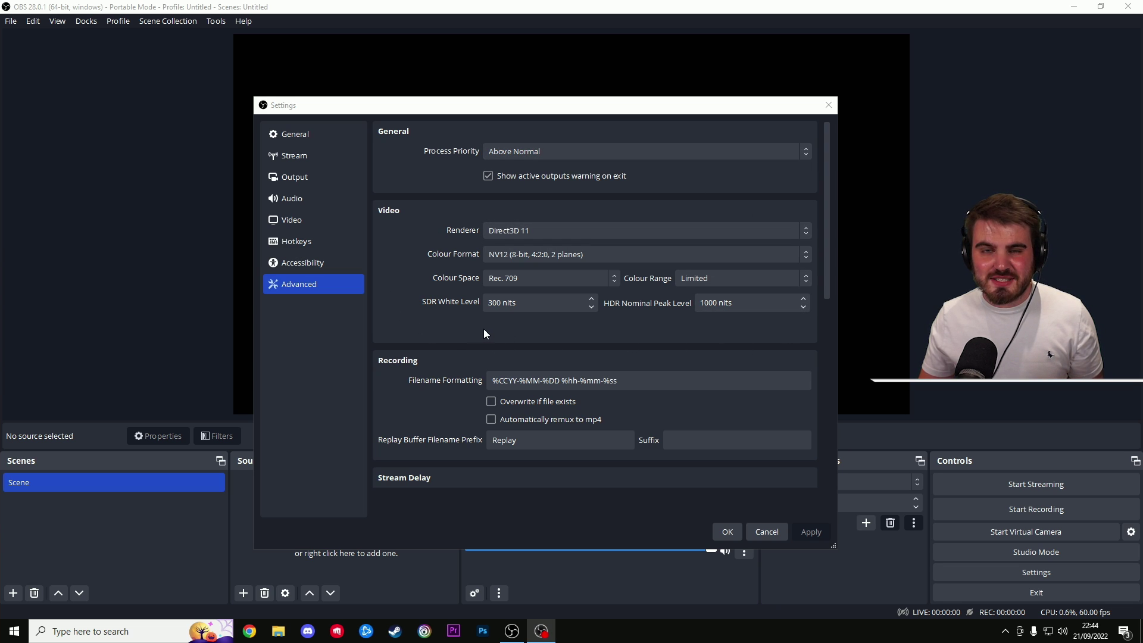
# Close settings and add a Video Capture Device source 'Game' using the Game Capture 4K60 Pro MK.2 device
pyautogui.press('Escape')
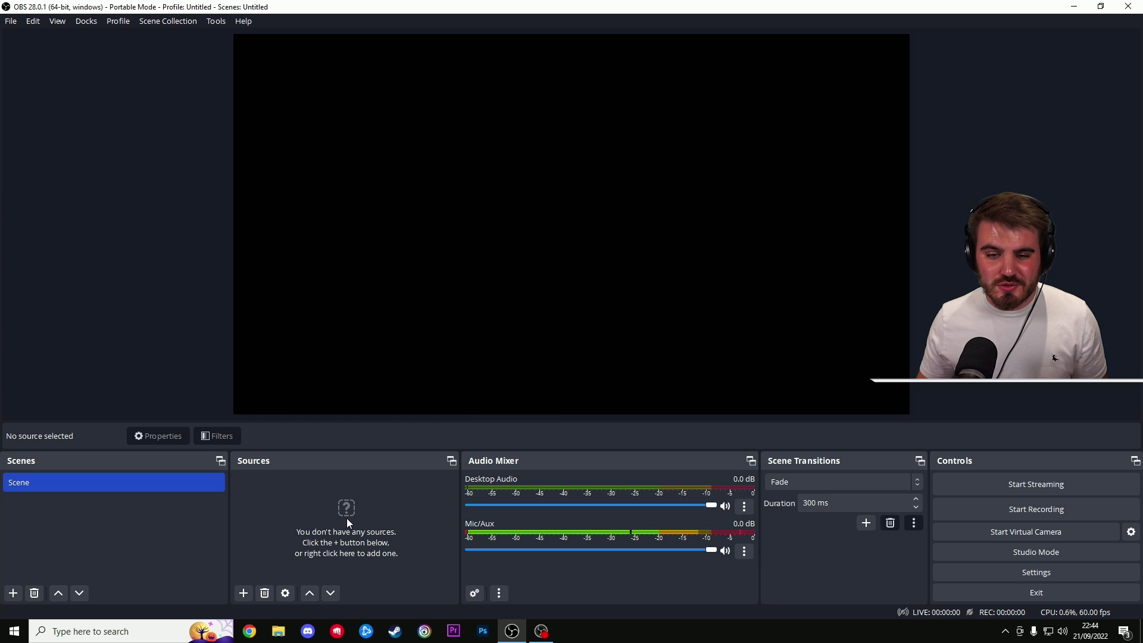
pyautogui.rightClick(351, 498)
pyautogui.moveTo(385, 515)
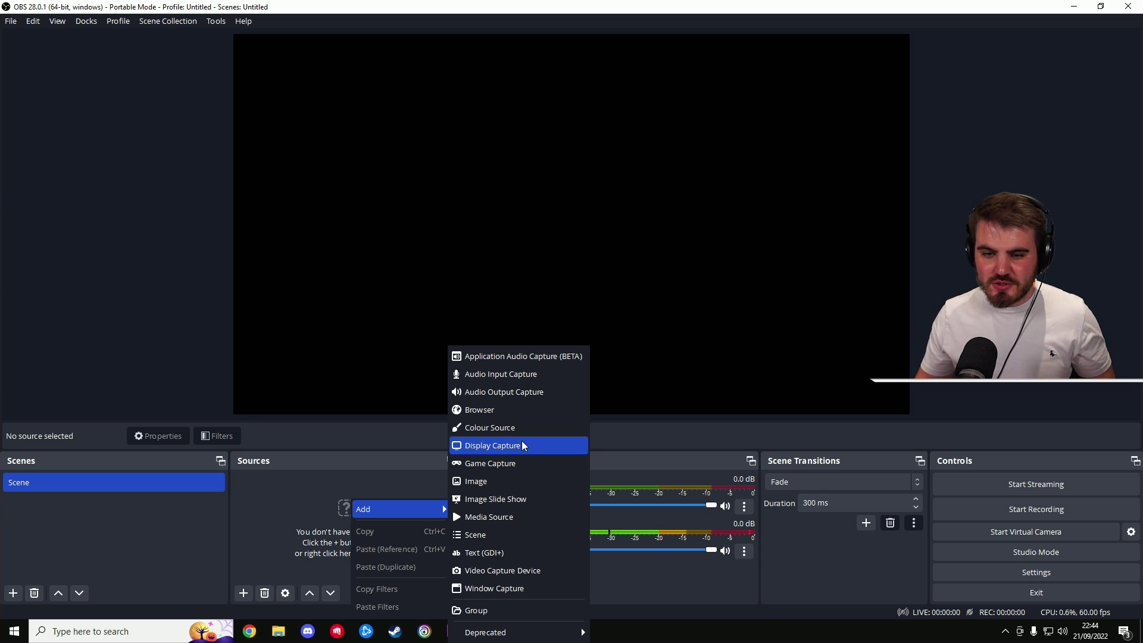
pyautogui.click(523, 570)
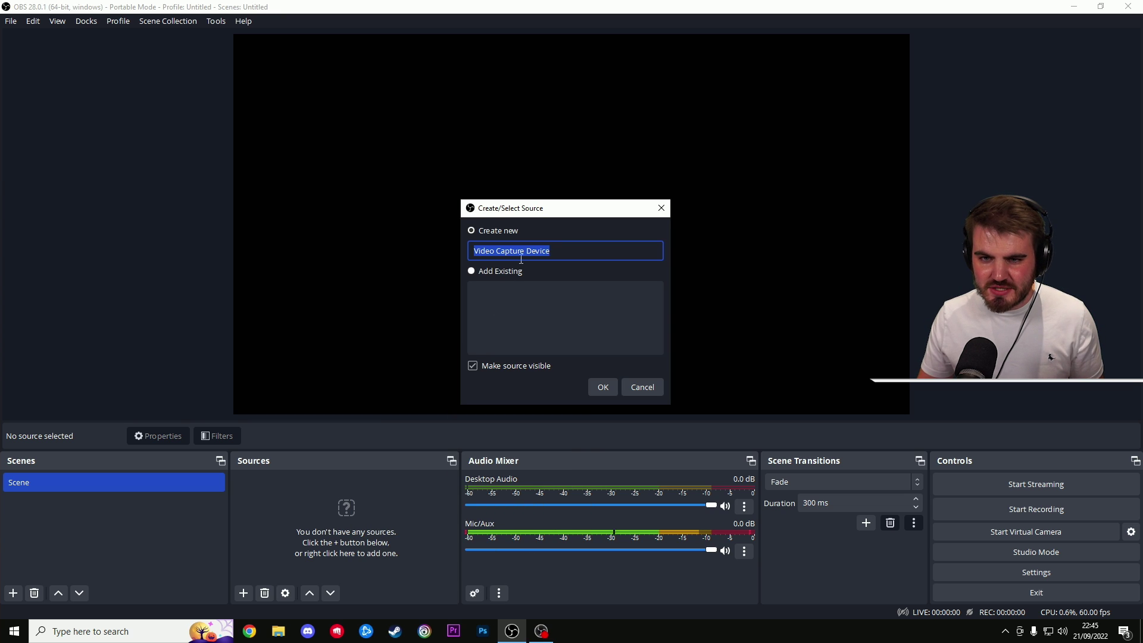
pyautogui.write('Game')
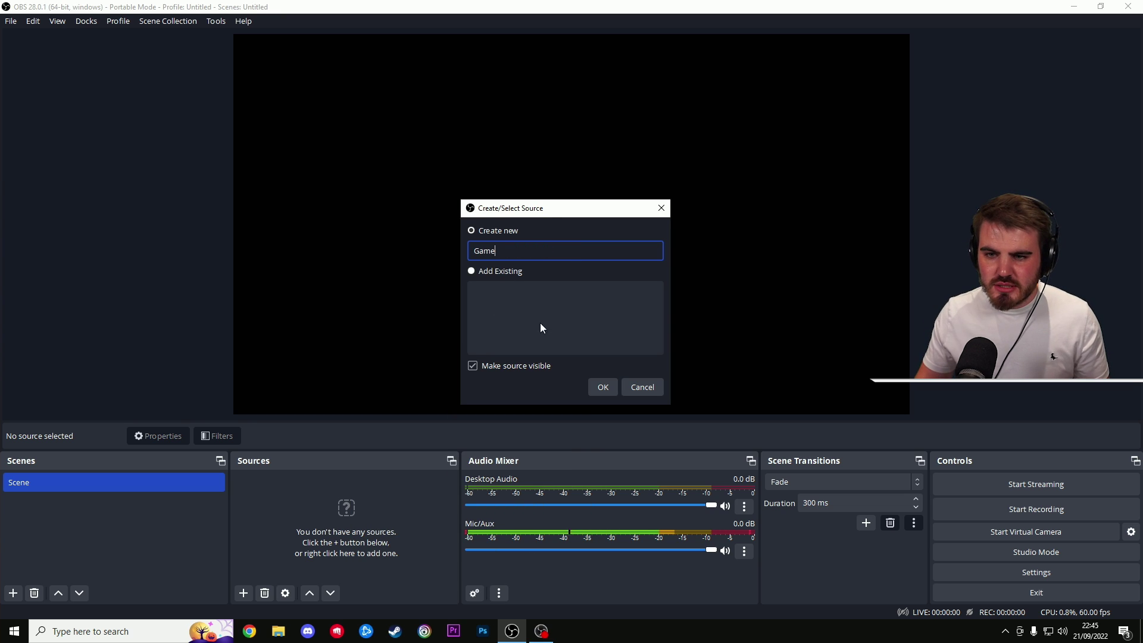
pyautogui.press('Return')
pyautogui.click(527, 316)
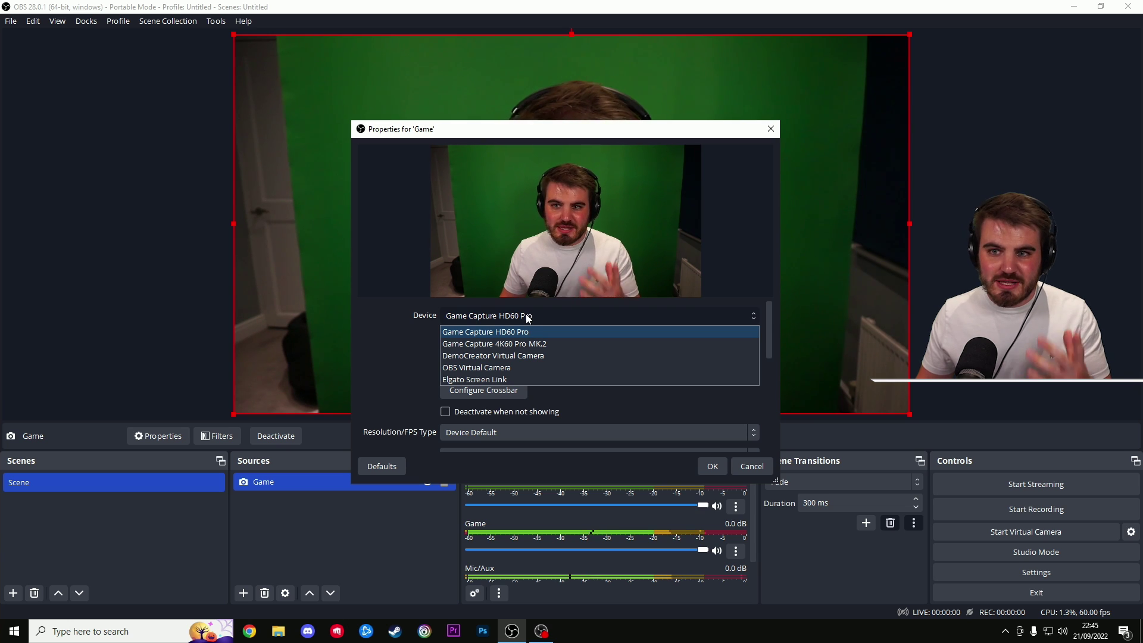
pyautogui.click(512, 345)
pyautogui.click(716, 469)
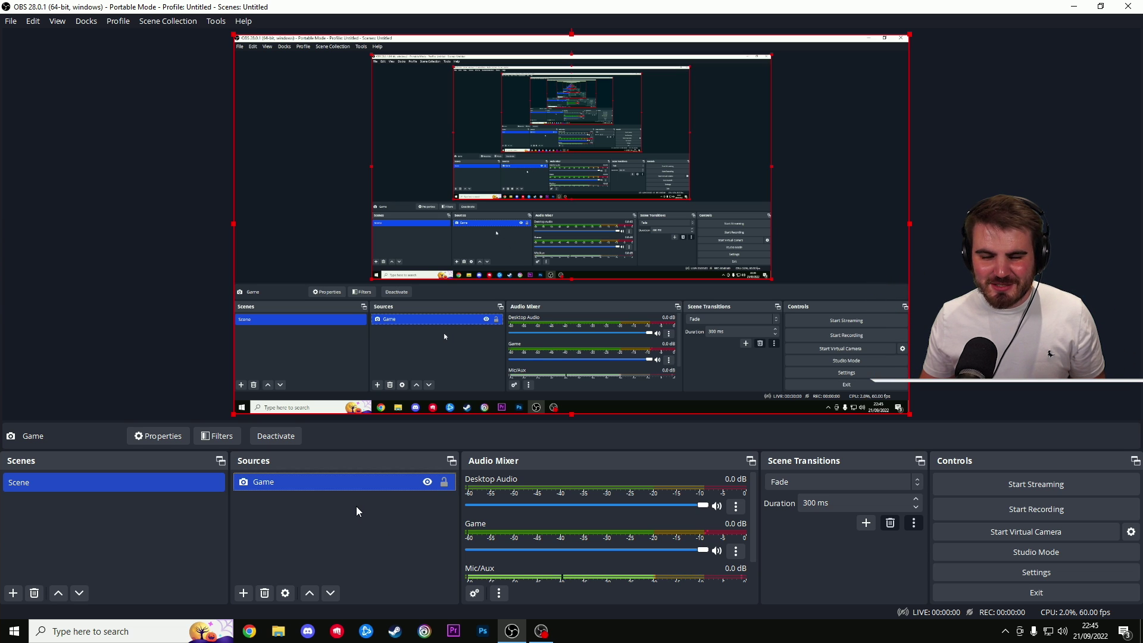
# Add a second Video Capture Device source named 'Cam' with its default device settings
pyautogui.rightClick(269, 506)
pyautogui.moveTo(291, 515)
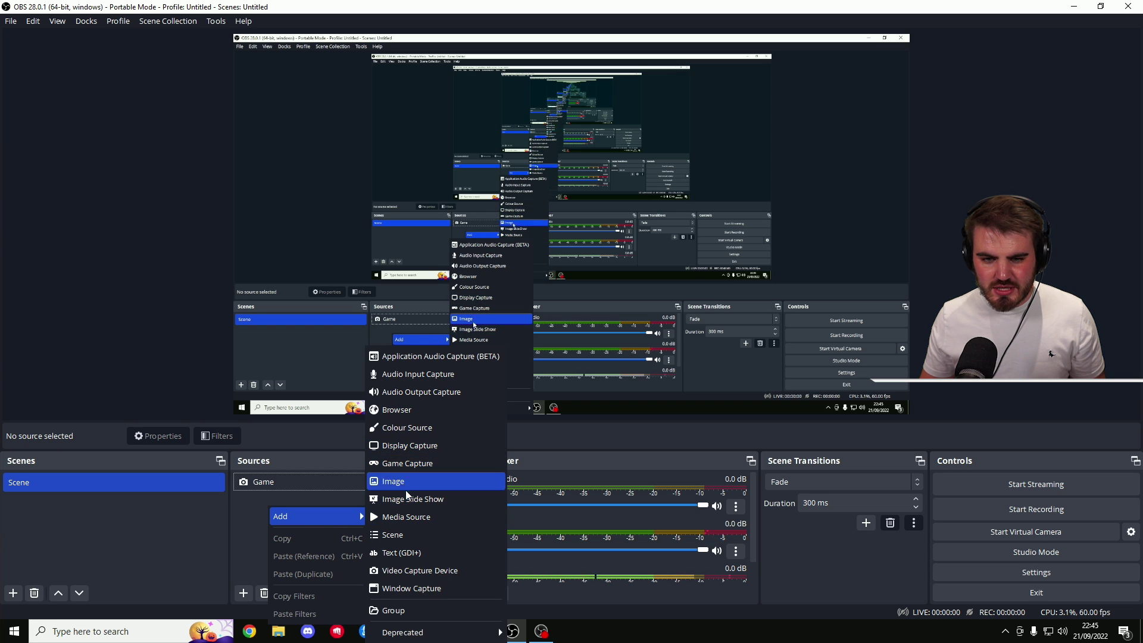
pyautogui.click(424, 569)
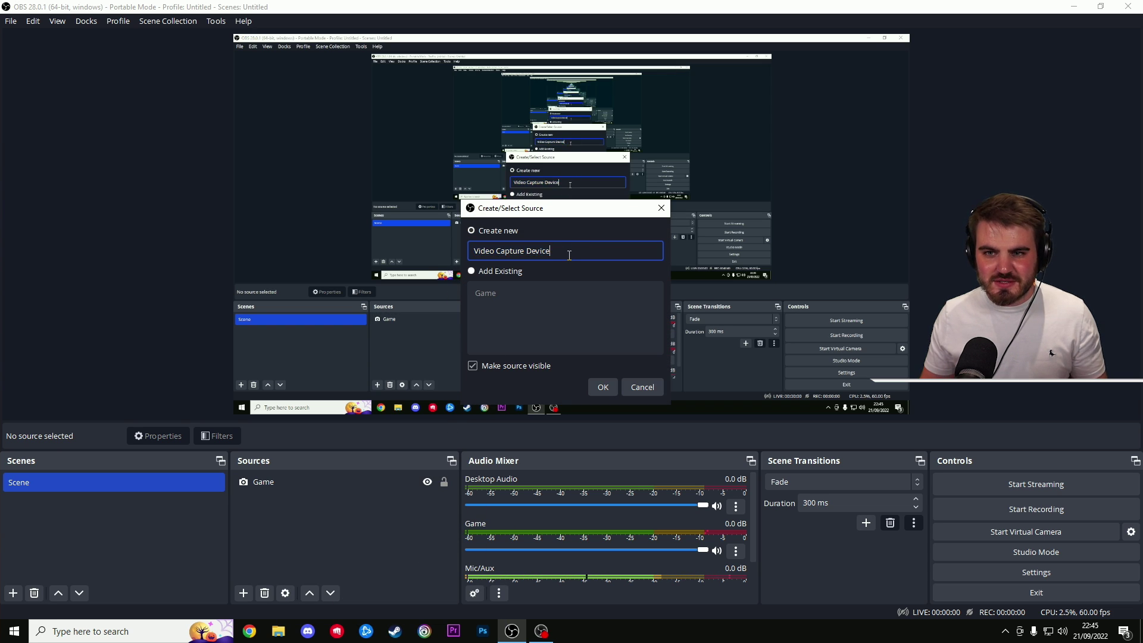
pyautogui.write('Cam')
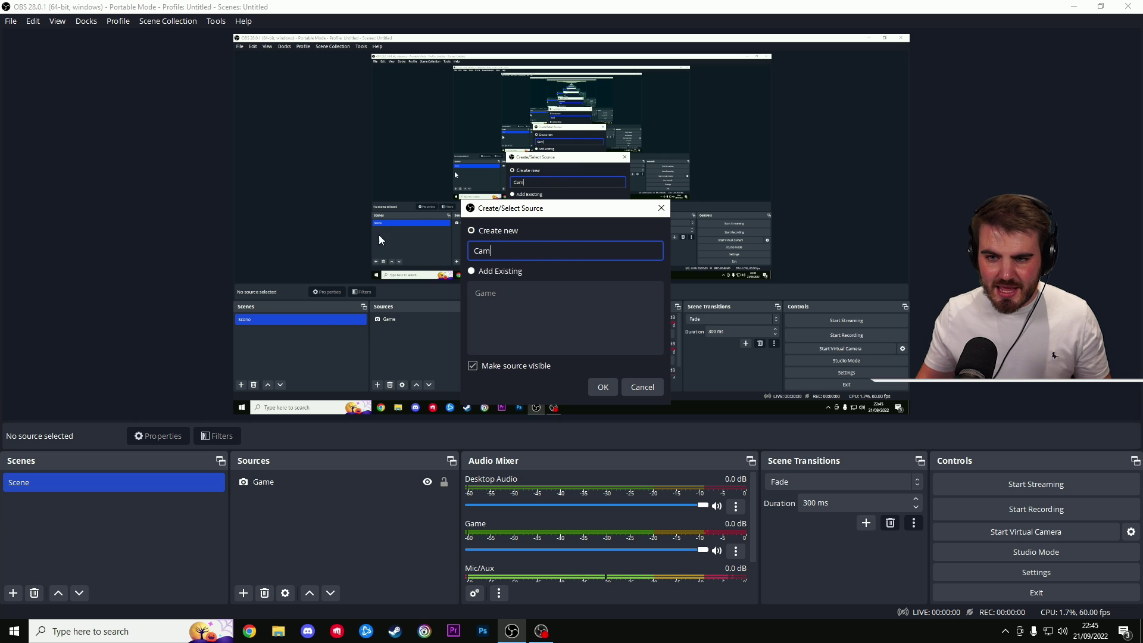
pyautogui.click(598, 387)
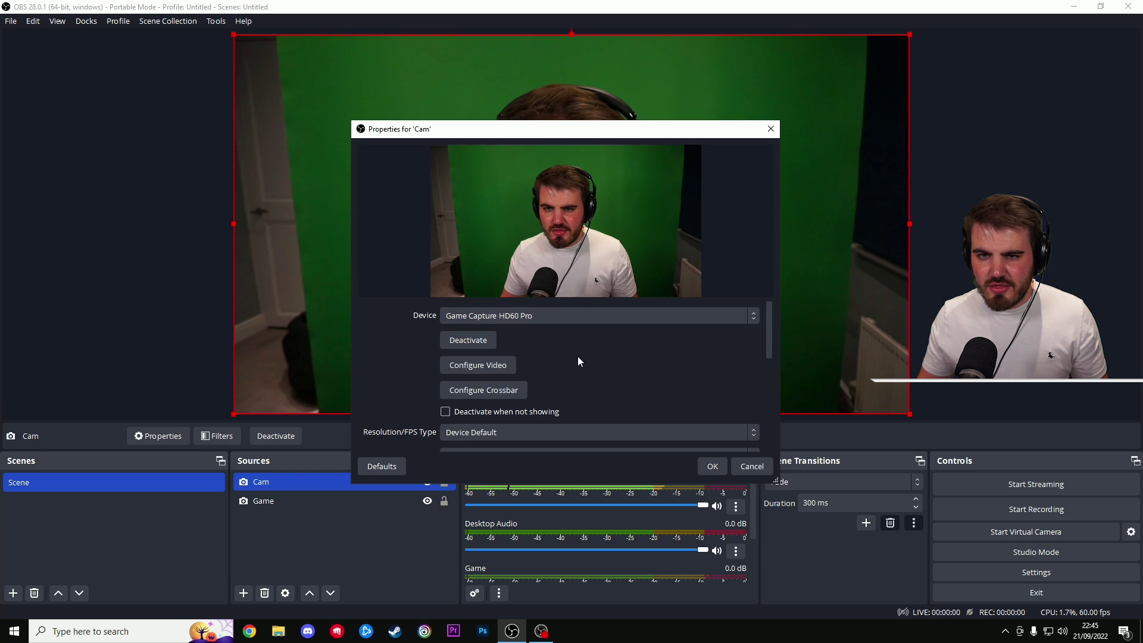
pyautogui.click(712, 466)
# Shrink the Cam source and move it to the canvas's bottom-left corner
pyautogui.moveTo(234, 413); pyautogui.dragTo(658, 149)
pyautogui.moveTo(773, 107); pyautogui.dragTo(382, 107)
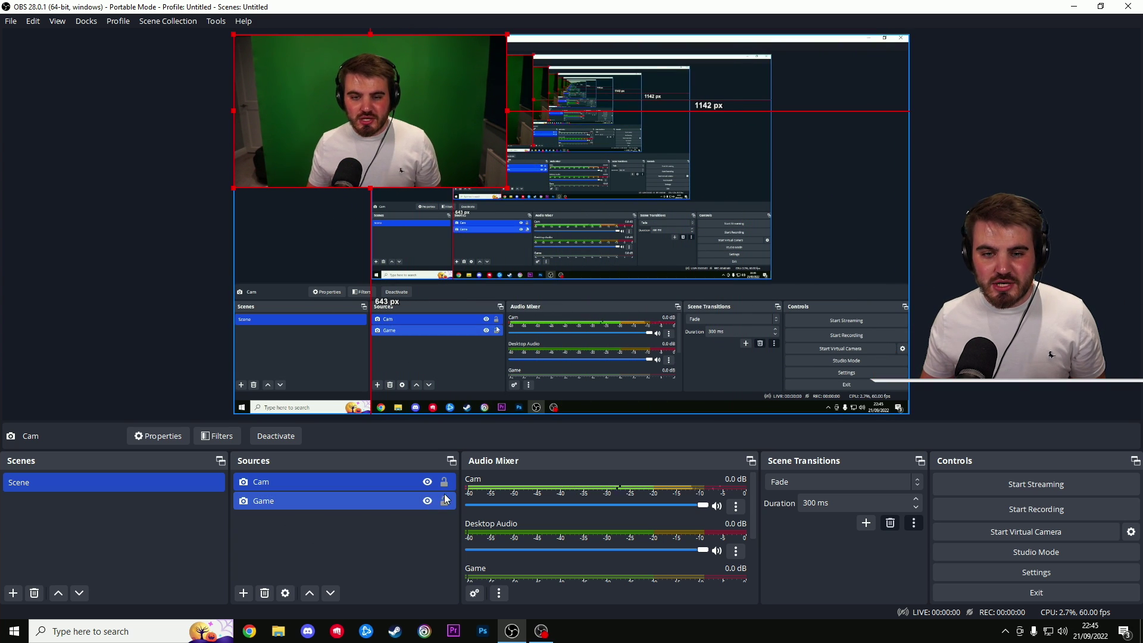
pyautogui.click(426, 481)
pyautogui.click(207, 327)
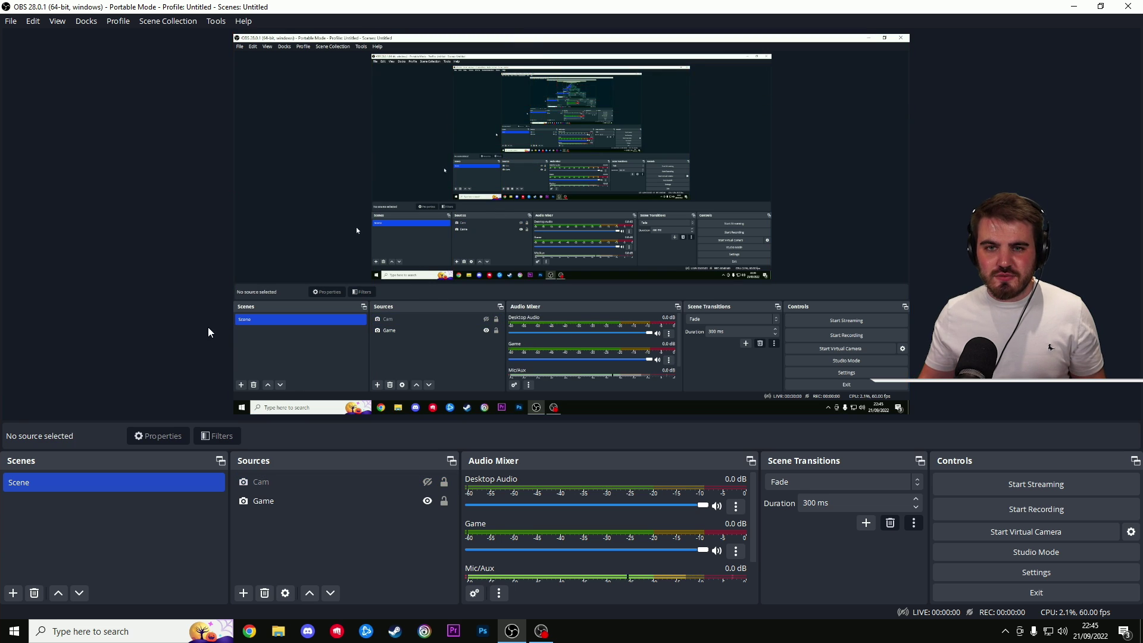
pyautogui.click(427, 482)
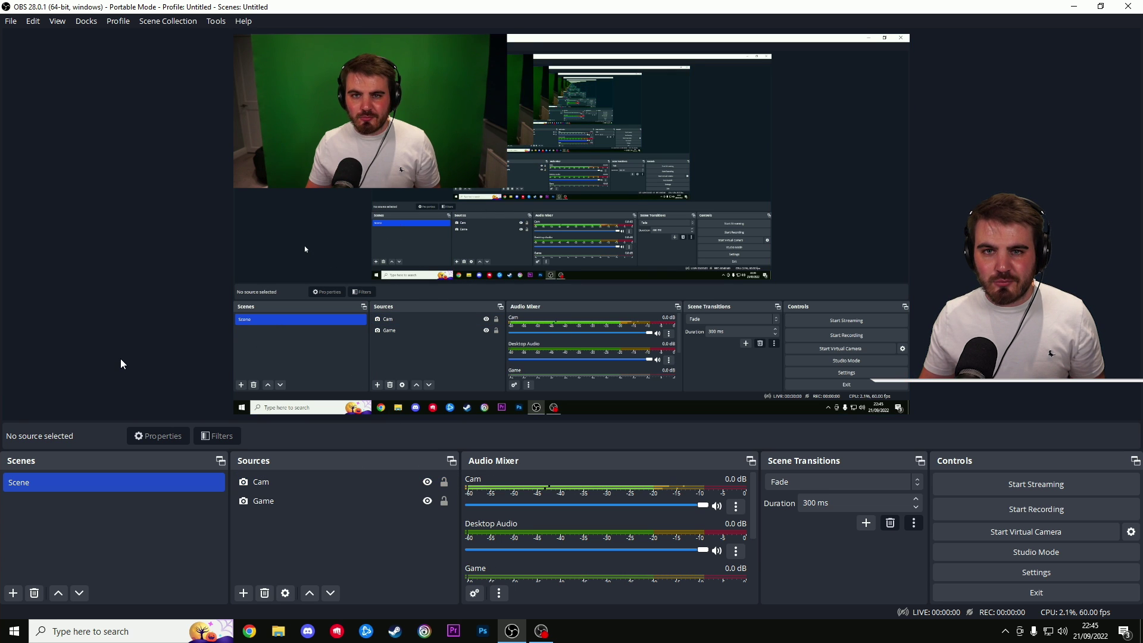
pyautogui.click(367, 144)
pyautogui.moveTo(367, 145); pyautogui.dragTo(363, 367)
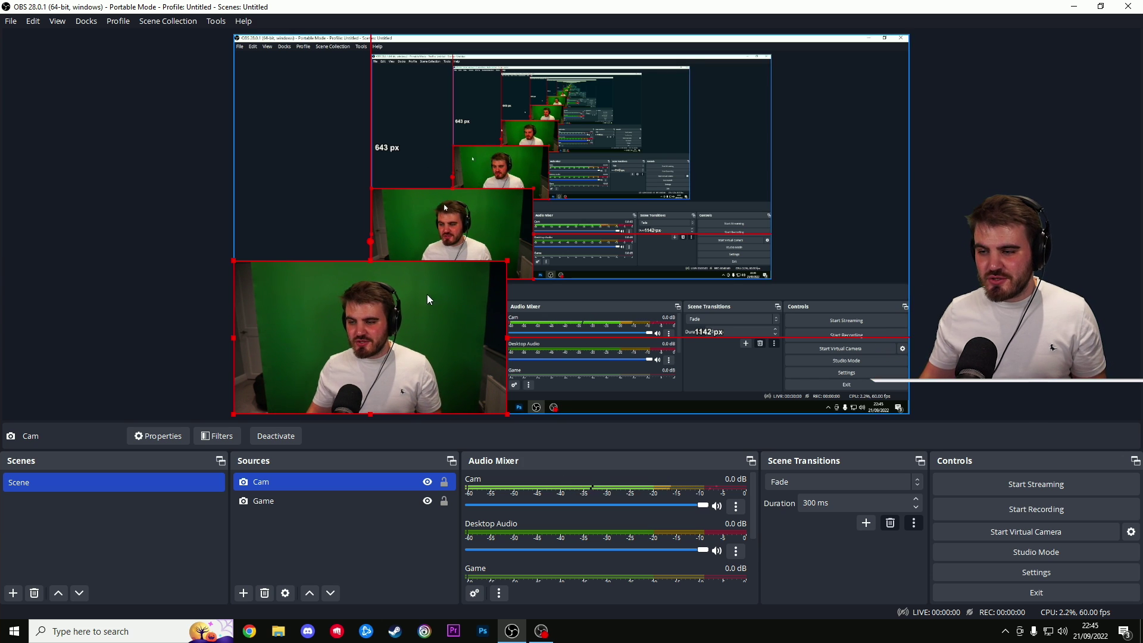
# Set the Video settings' canvas and output resolution to 3840x1080 and apply
pyautogui.click(1012, 573)
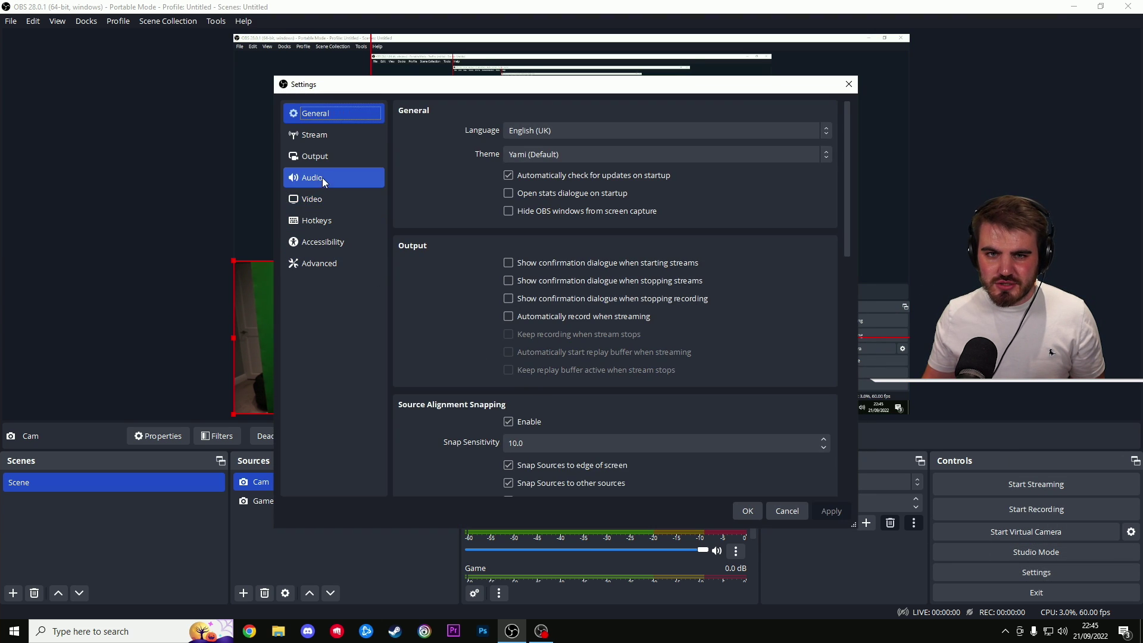
pyautogui.click(319, 193)
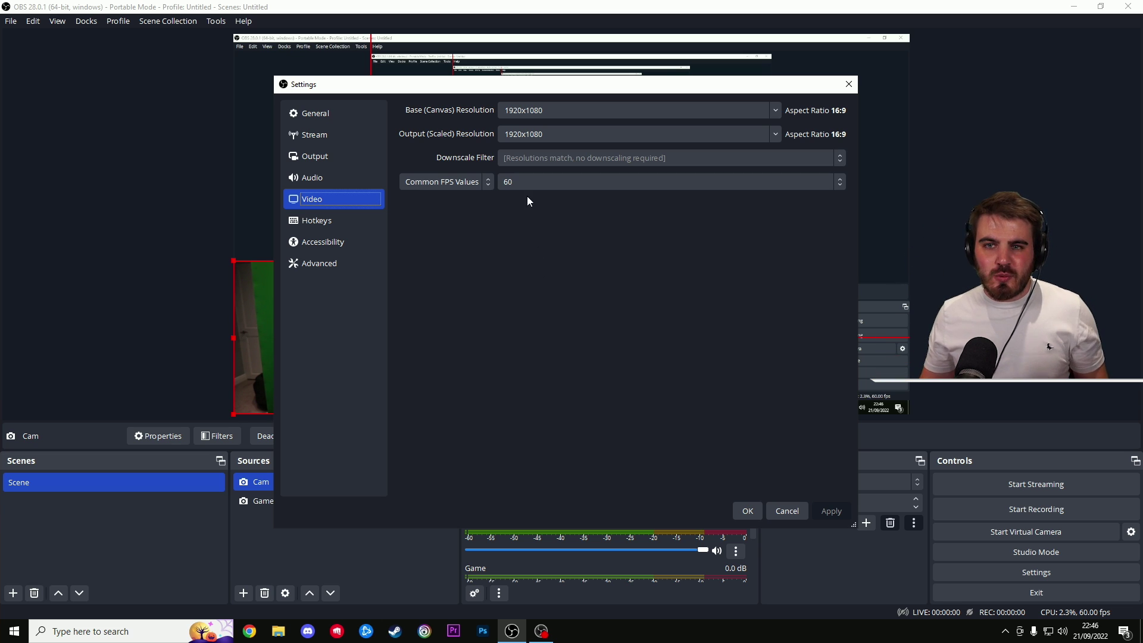
pyautogui.click(776, 111)
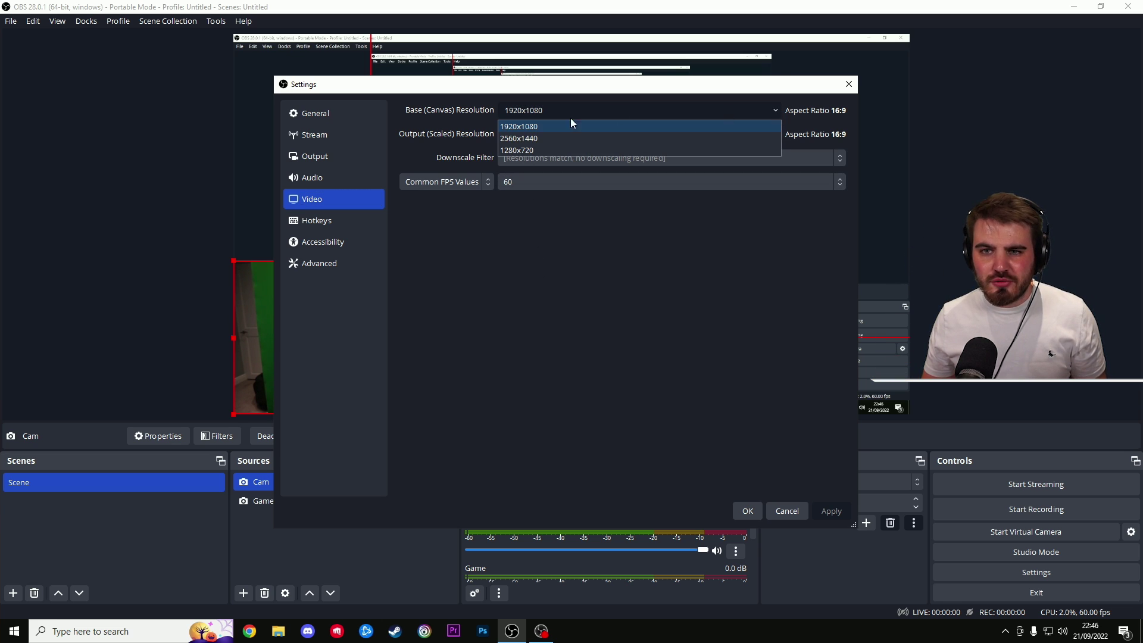
pyautogui.click(532, 105)
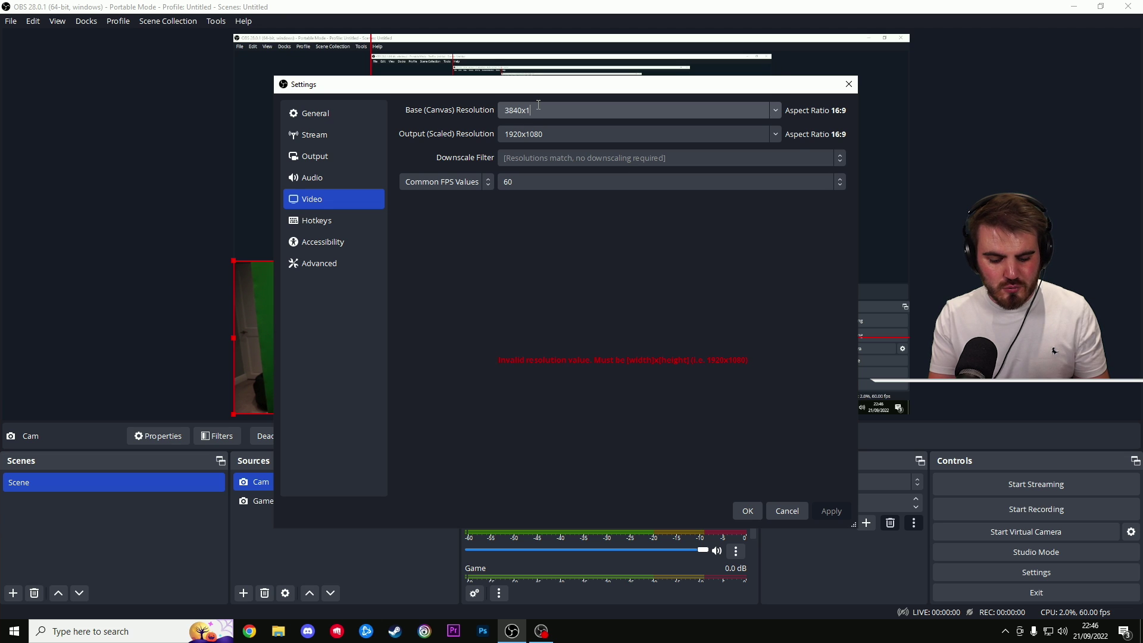
pyautogui.write('080')
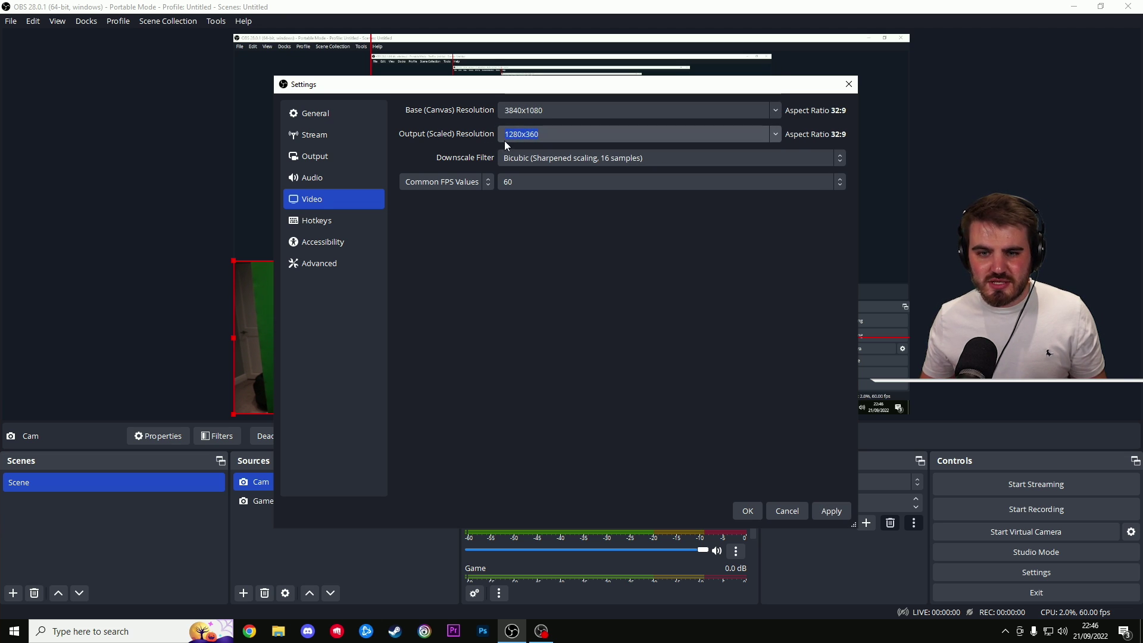
pyautogui.write('3840x10')
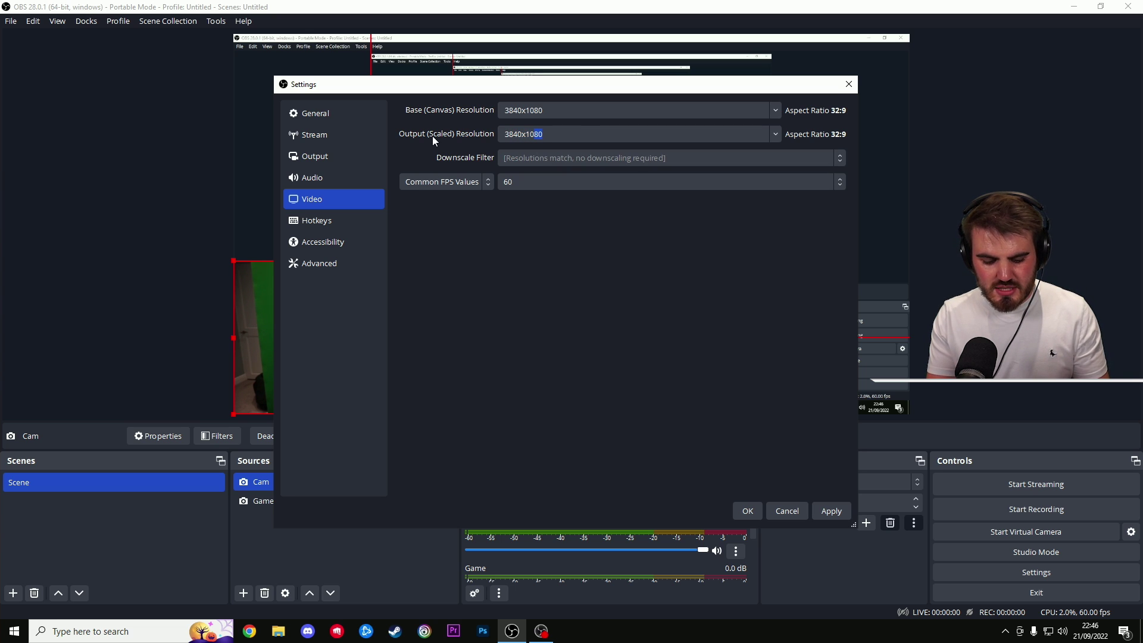
pyautogui.write('80')
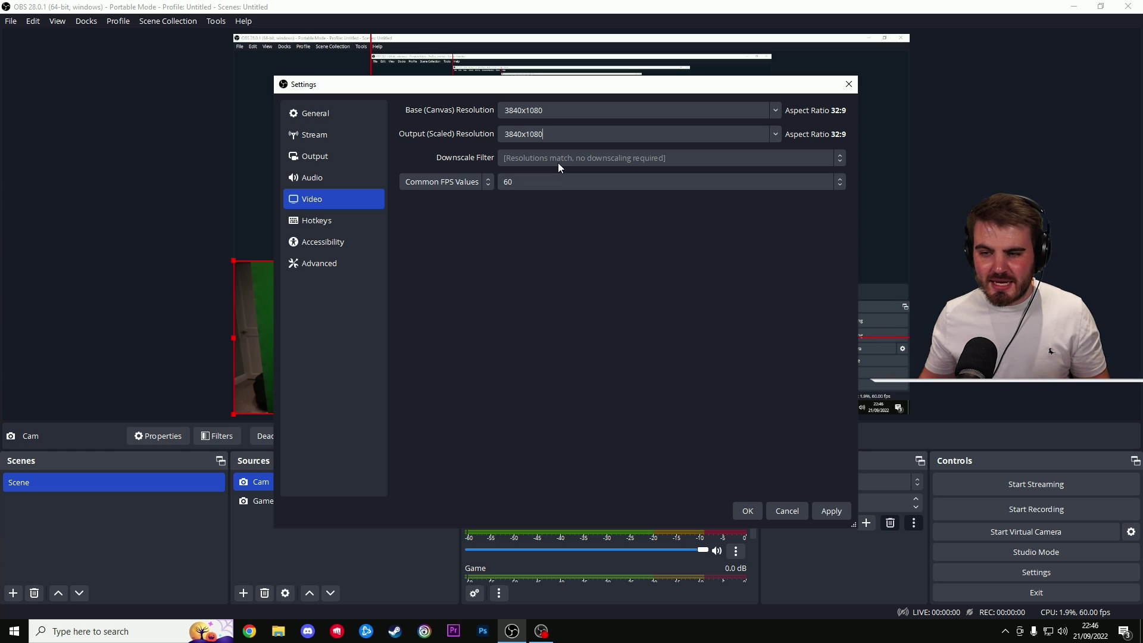
pyautogui.click(831, 511)
# Close settings and snap the Game capture onto the right half of the canvas
pyautogui.click(748, 510)
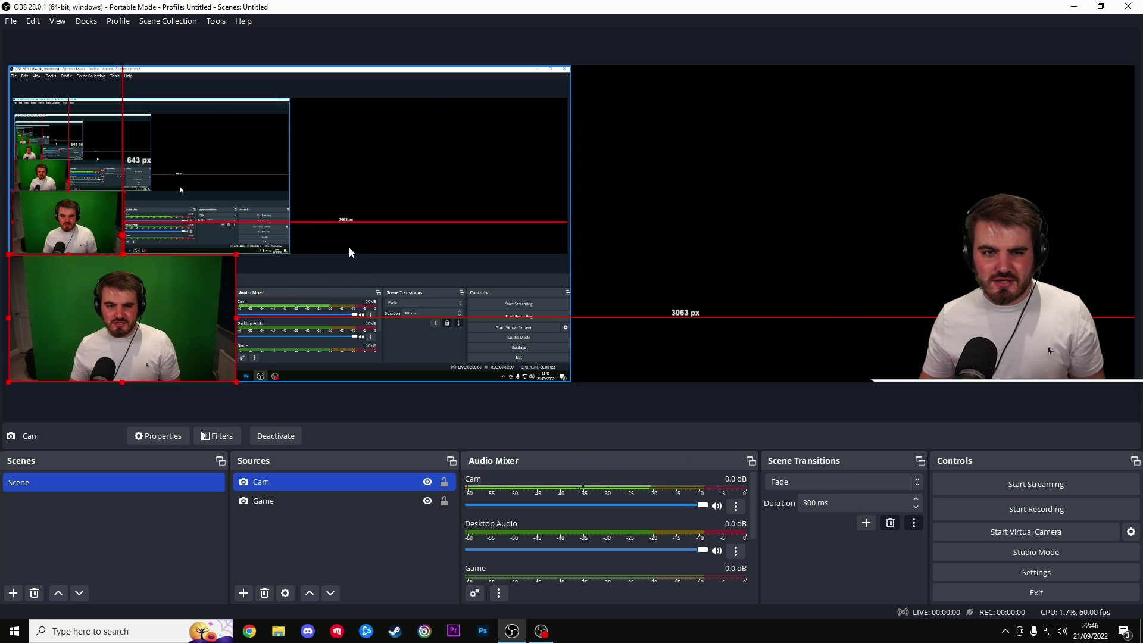
pyautogui.click(344, 271)
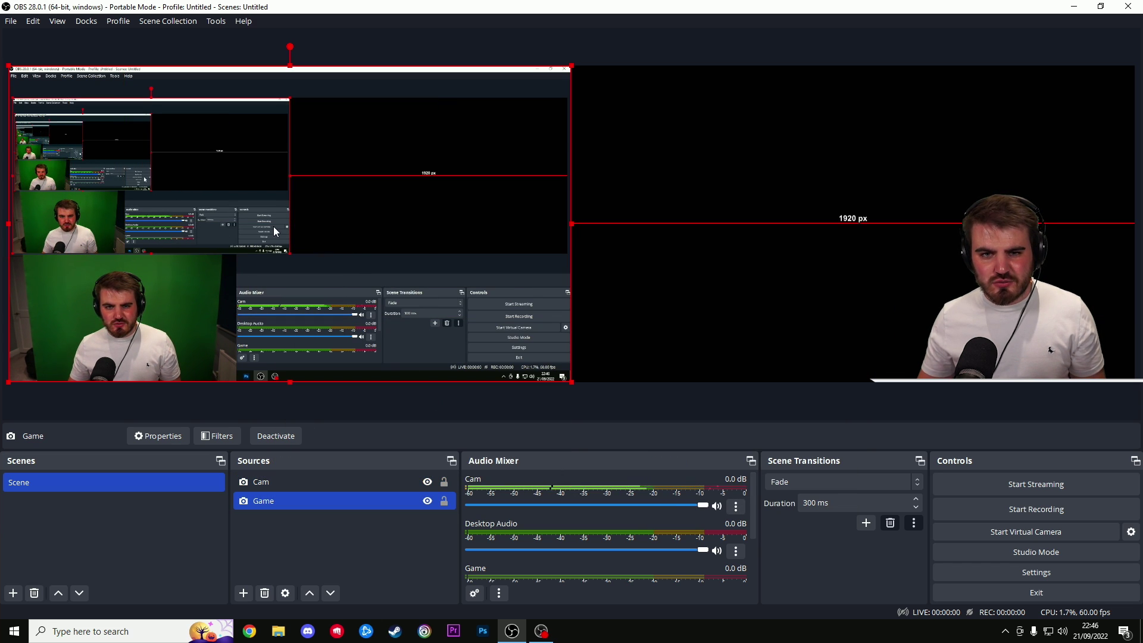
pyautogui.moveTo(271, 225); pyautogui.dragTo(833, 222)
pyautogui.moveTo(660, 218); pyautogui.dragTo(716, 201)
# Enlarge the Cam source by its corner handle so it fills the left half
pyautogui.click(221, 300)
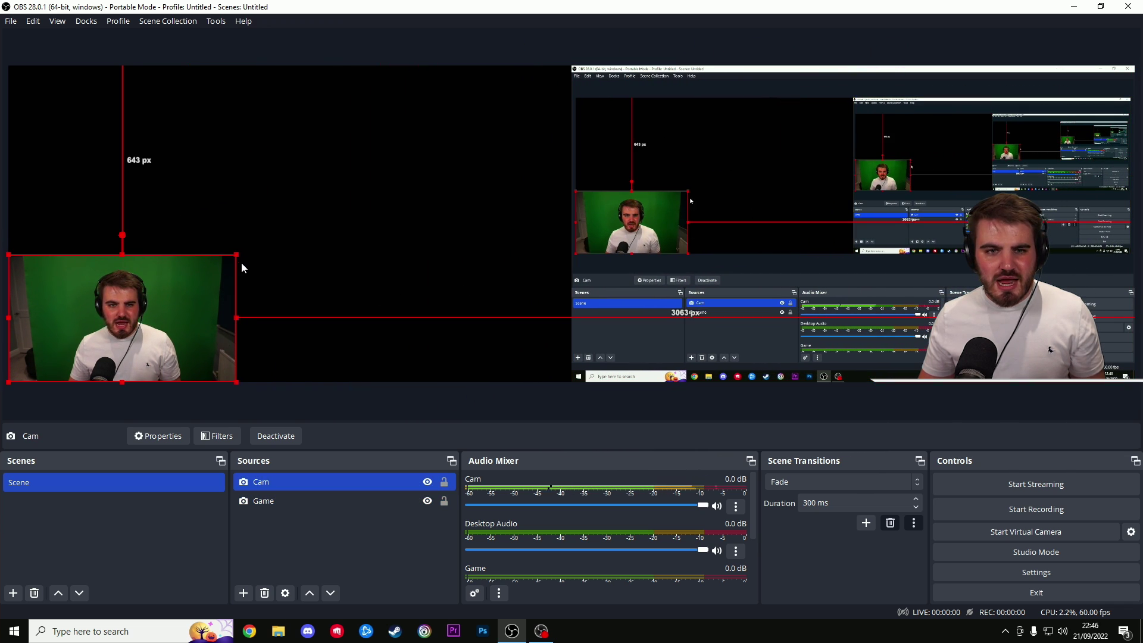
pyautogui.moveTo(235, 253); pyautogui.dragTo(568, 72)
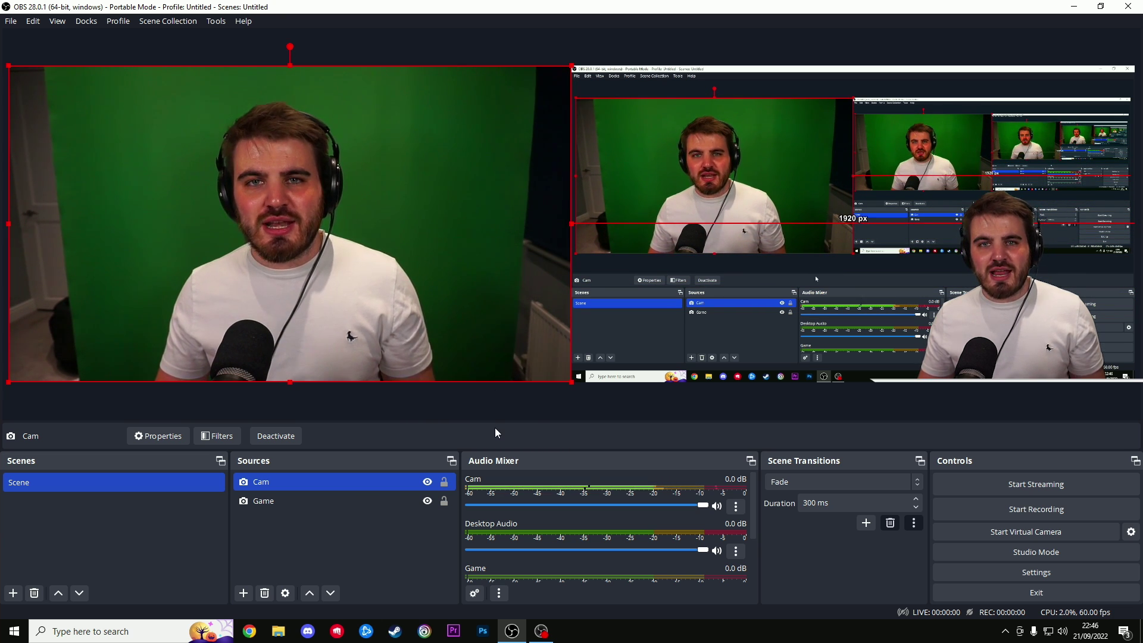
pyautogui.click(442, 403)
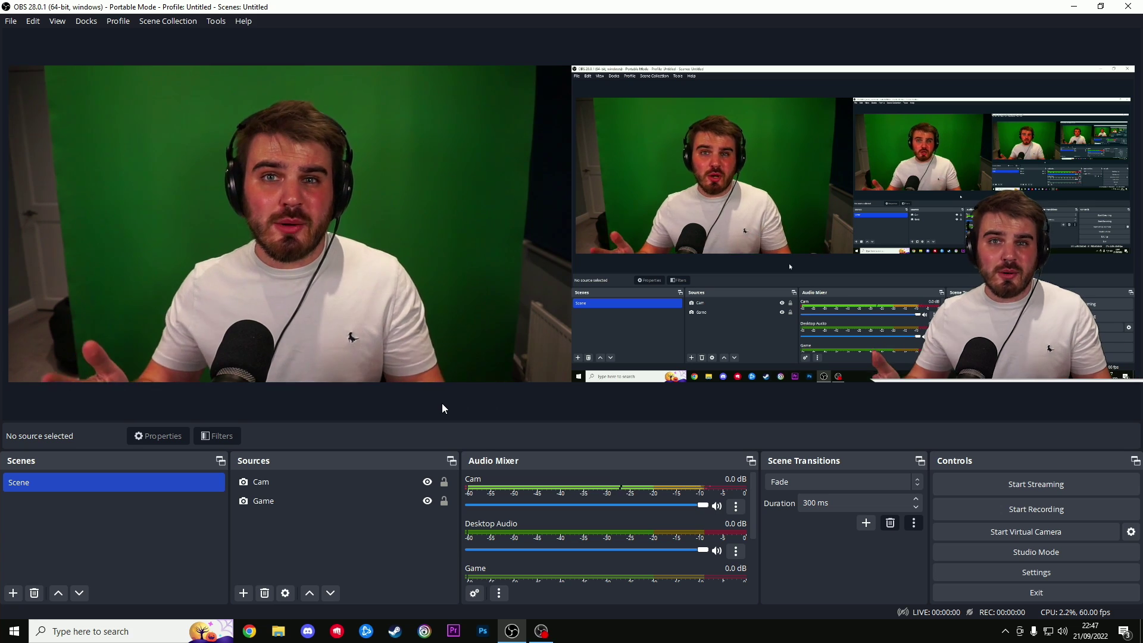